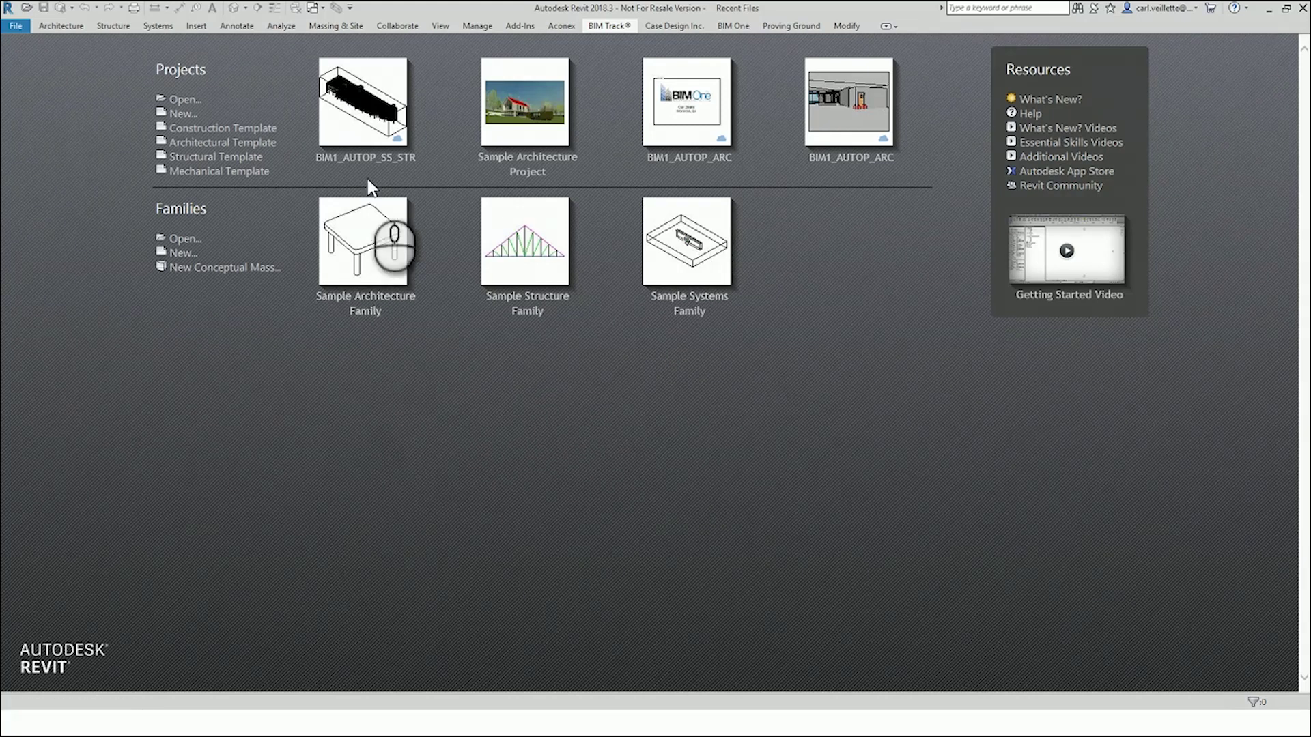
- Open the BIM1_AUTOP_SS_STR project, close the Communicator window, and show the Add-Ins tab
left_click(365, 159)
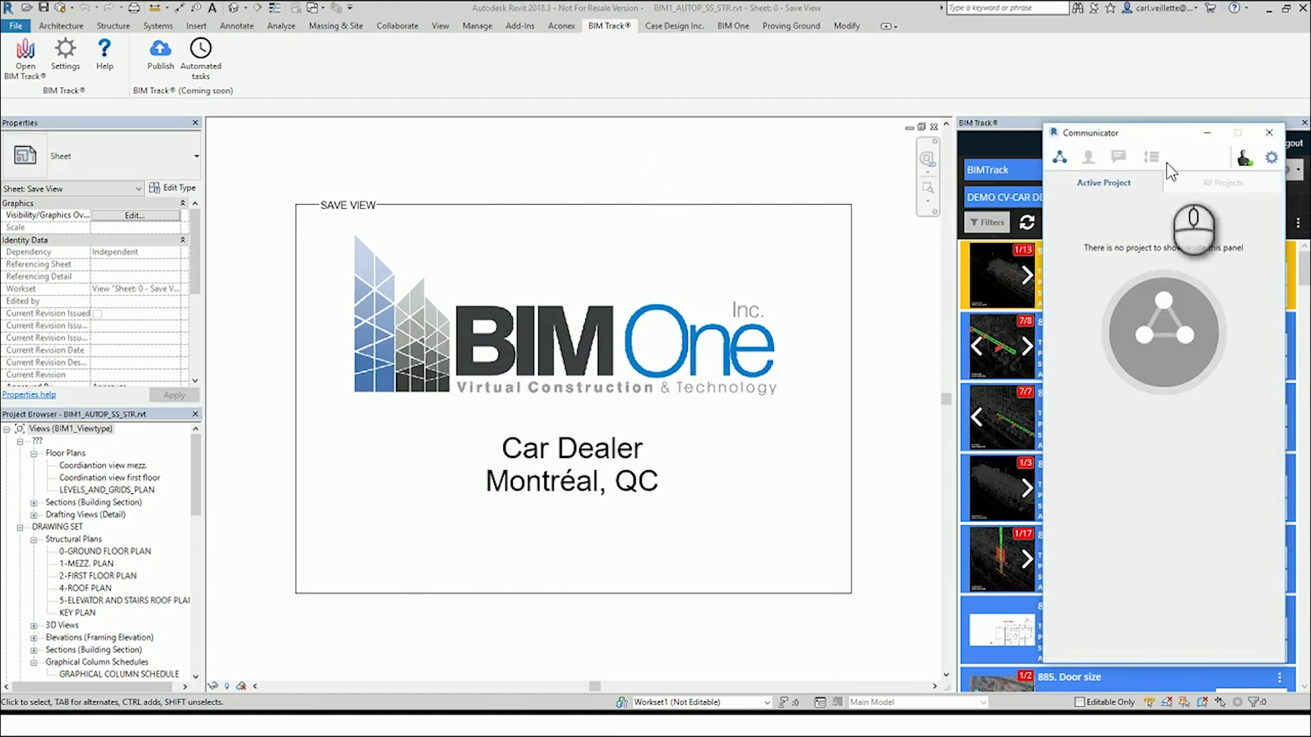
left_click(1269, 133)
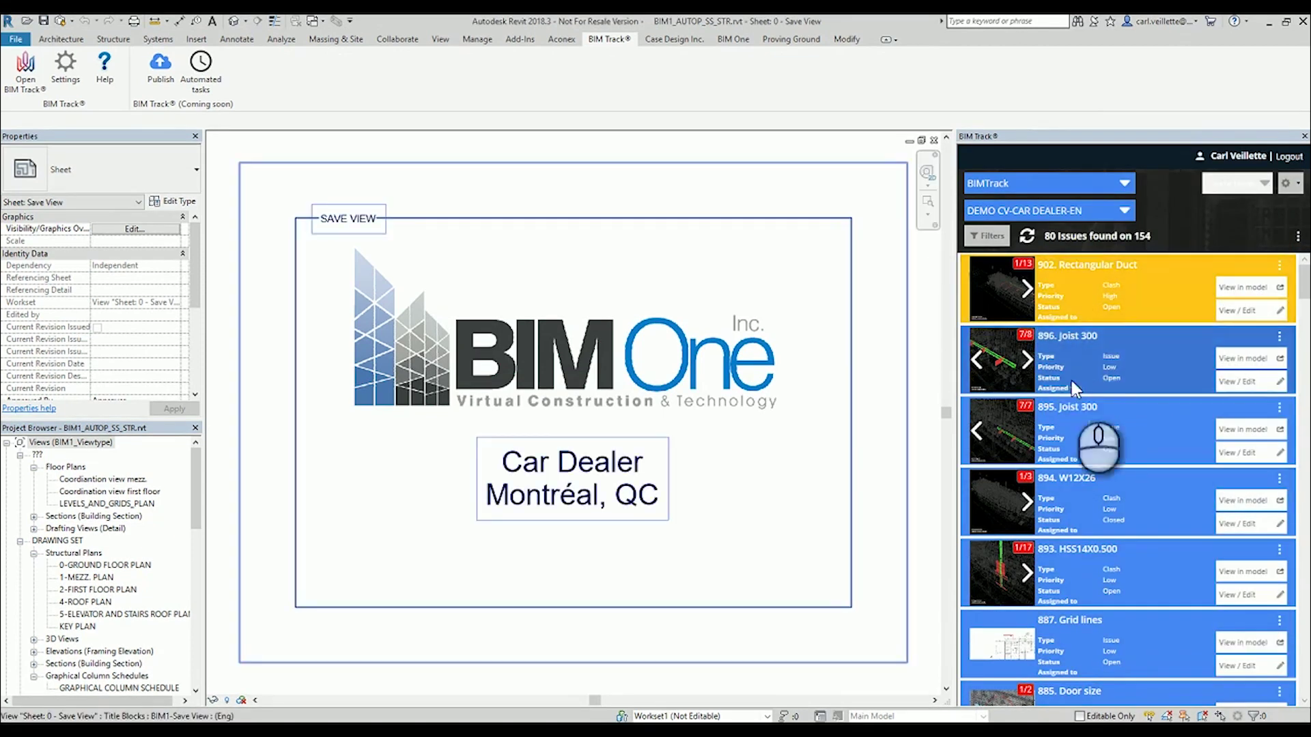
scroll(1071, 378, "down", 3)
scroll(1084, 390, "up", 4)
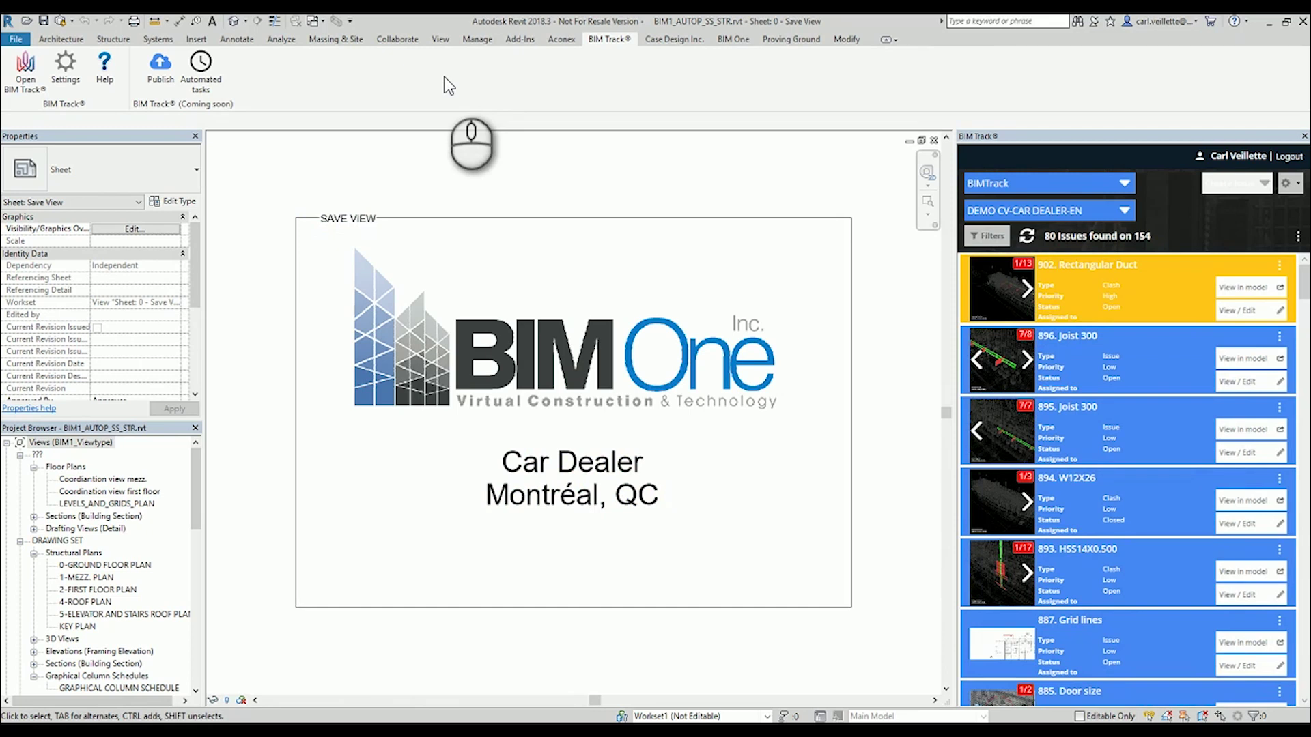
left_click(519, 40)
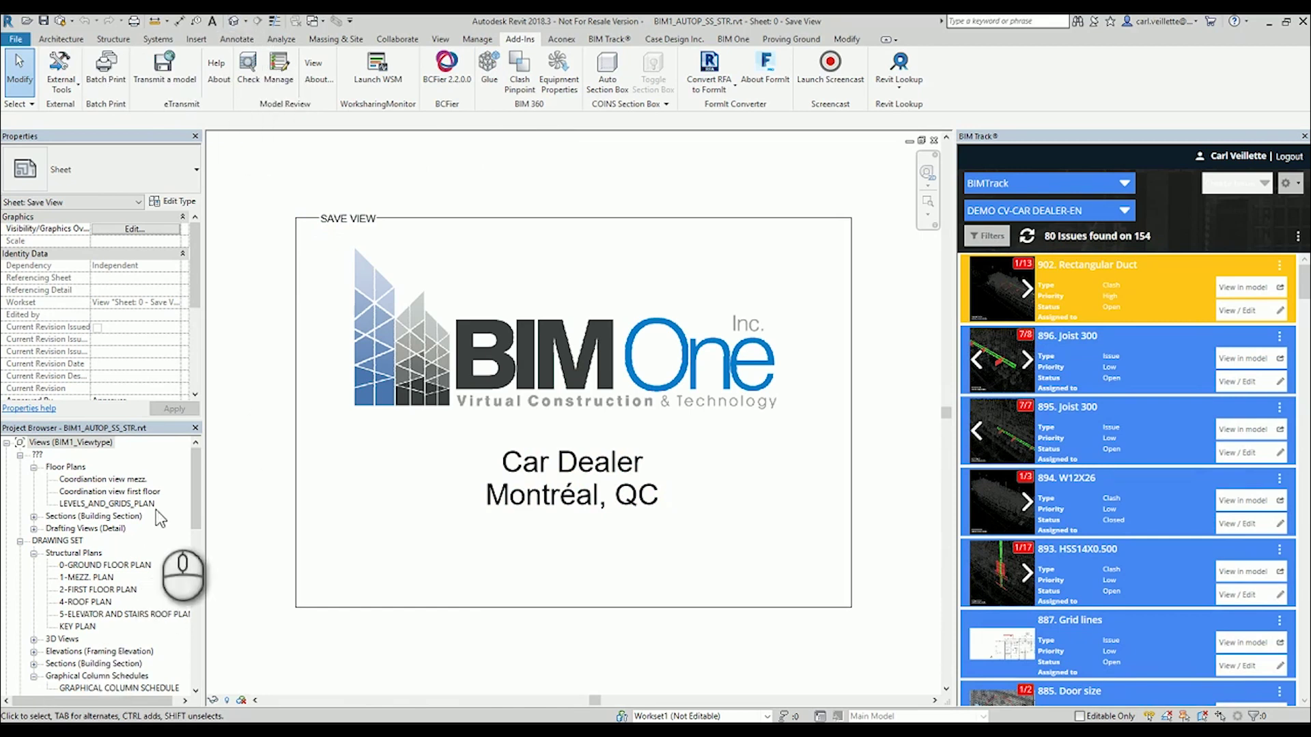
- Open the CAR_DEALER-SS_EXPORT view from the Project Browser's 3D Views
left_click_drag(194, 483, 196, 598)
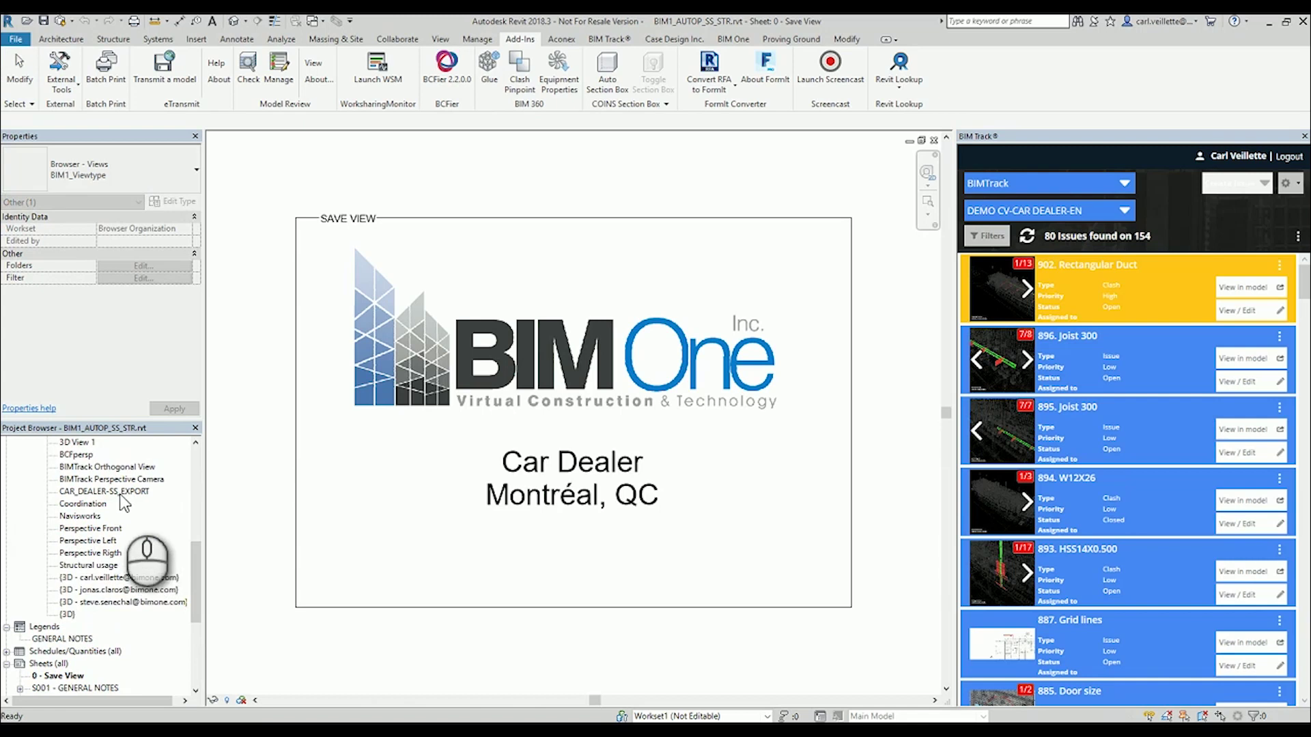
scroll(121, 505, "up", 1)
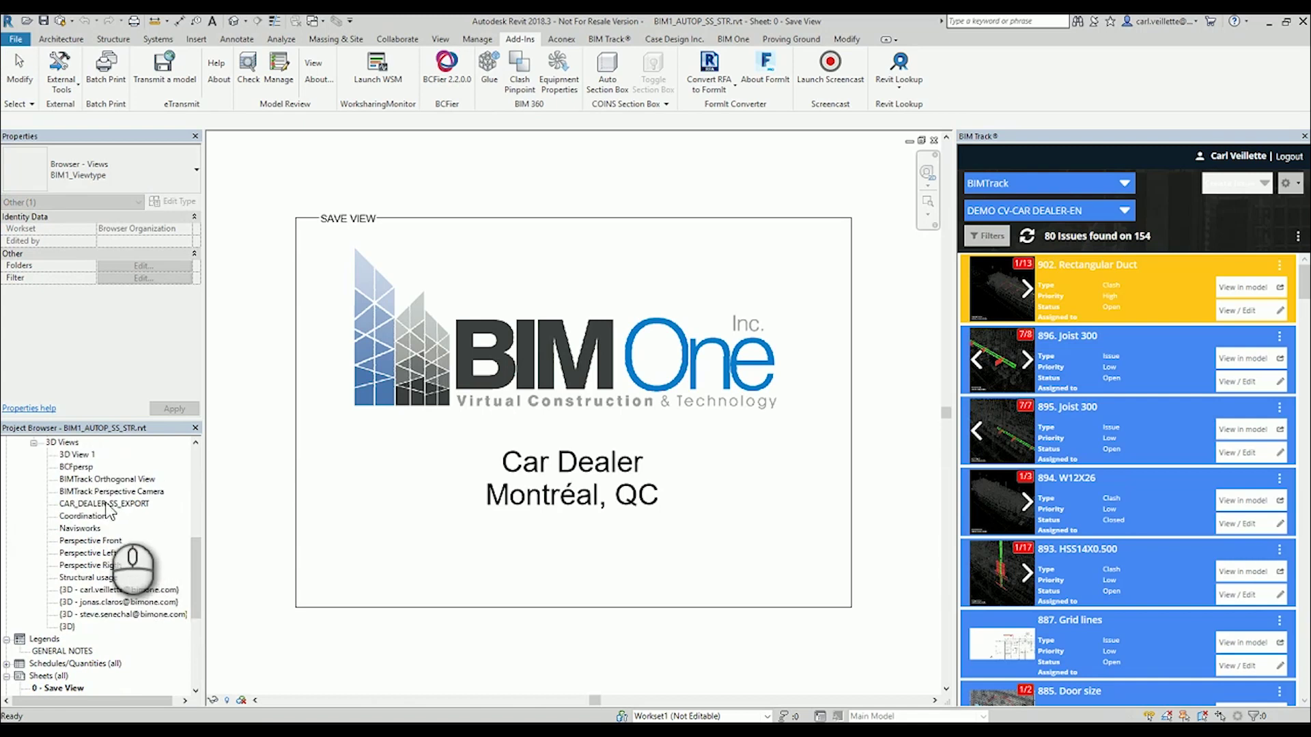
left_click(99, 503)
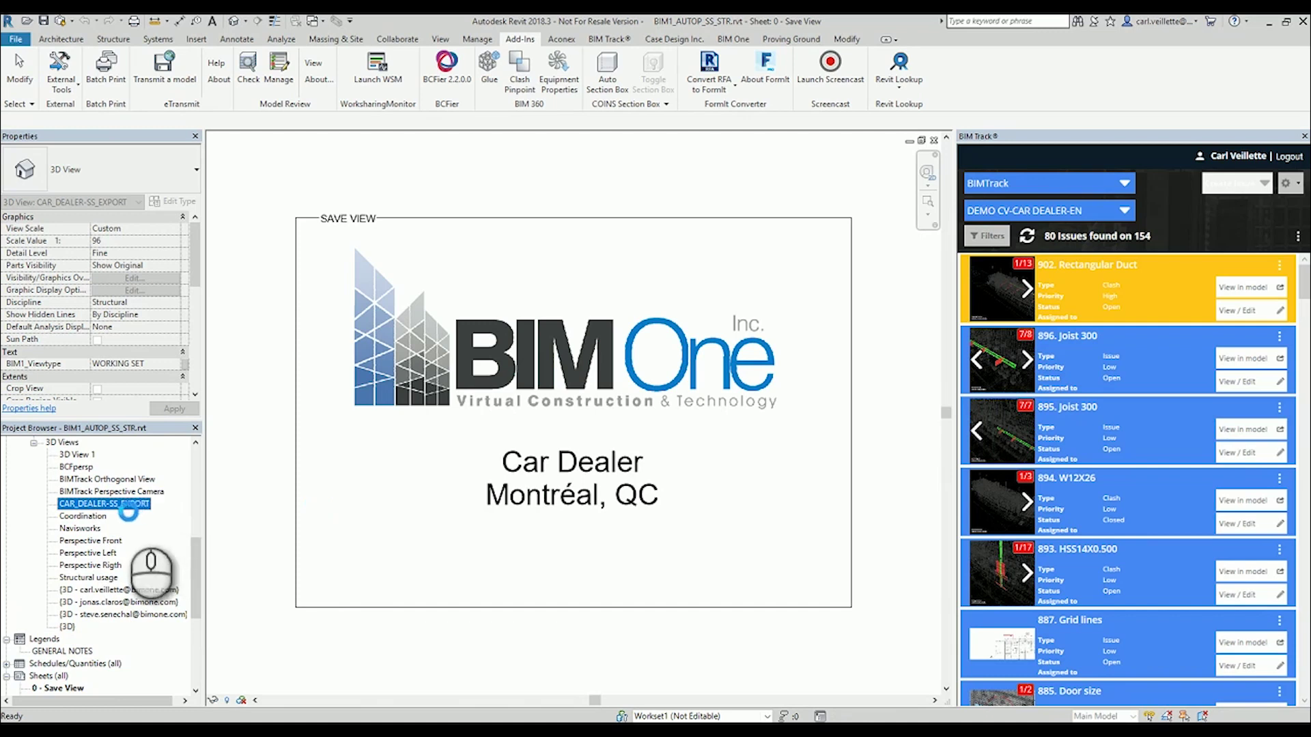
double_click(128, 509)
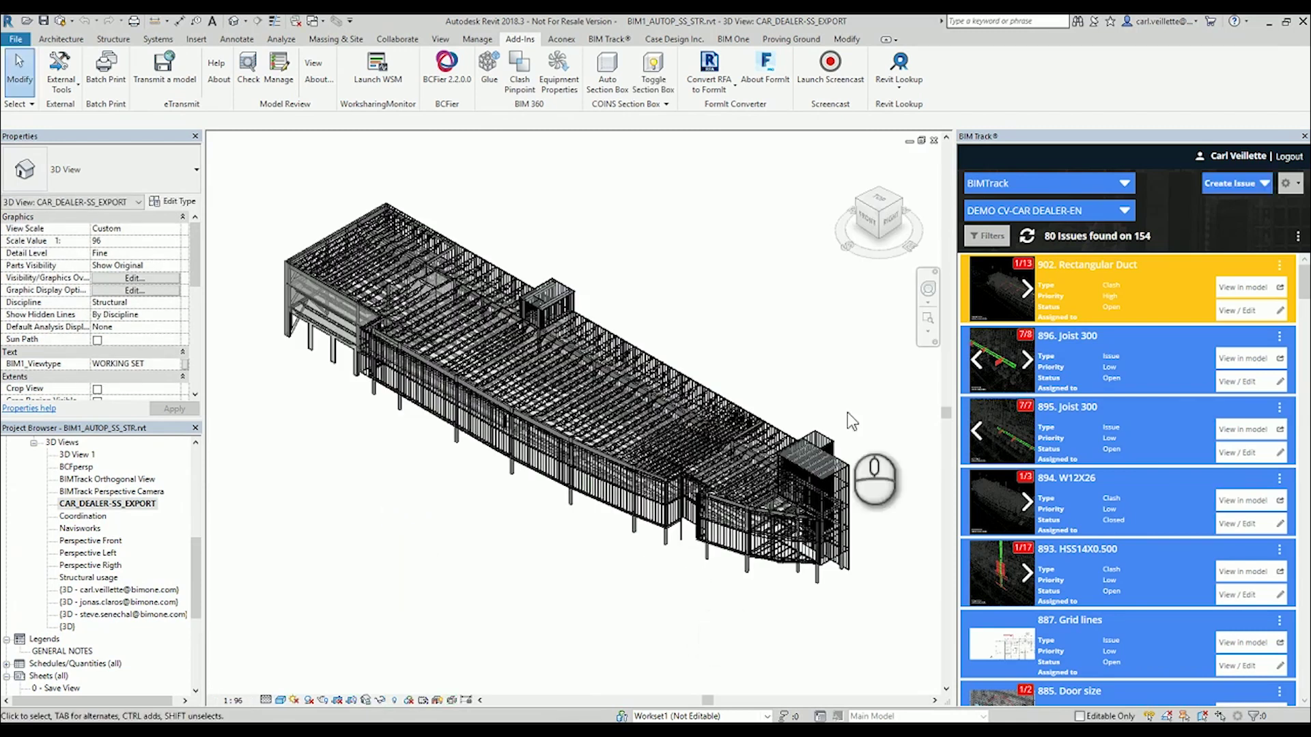
left_click(488, 68)
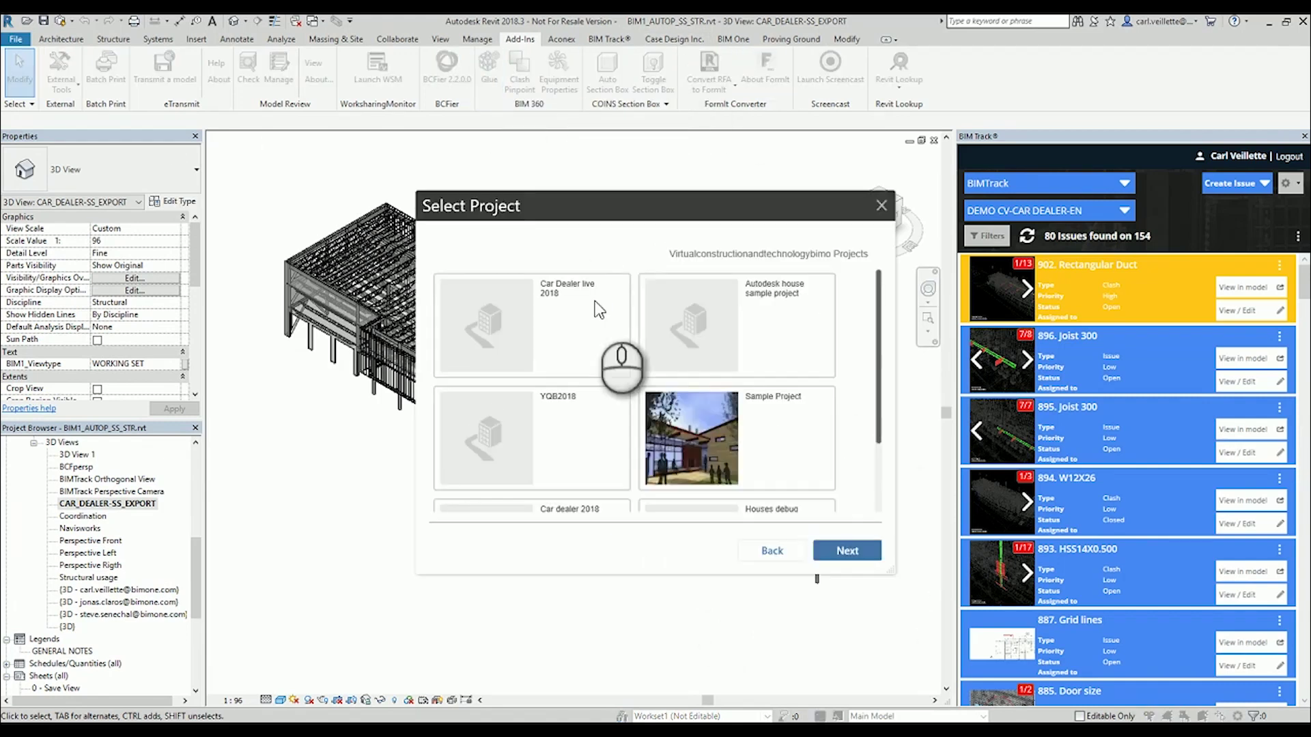
- Choose the Car dealer 2018 project in the BIM 360 Glue dialog
left_click_drag(601, 213, 483, 187)
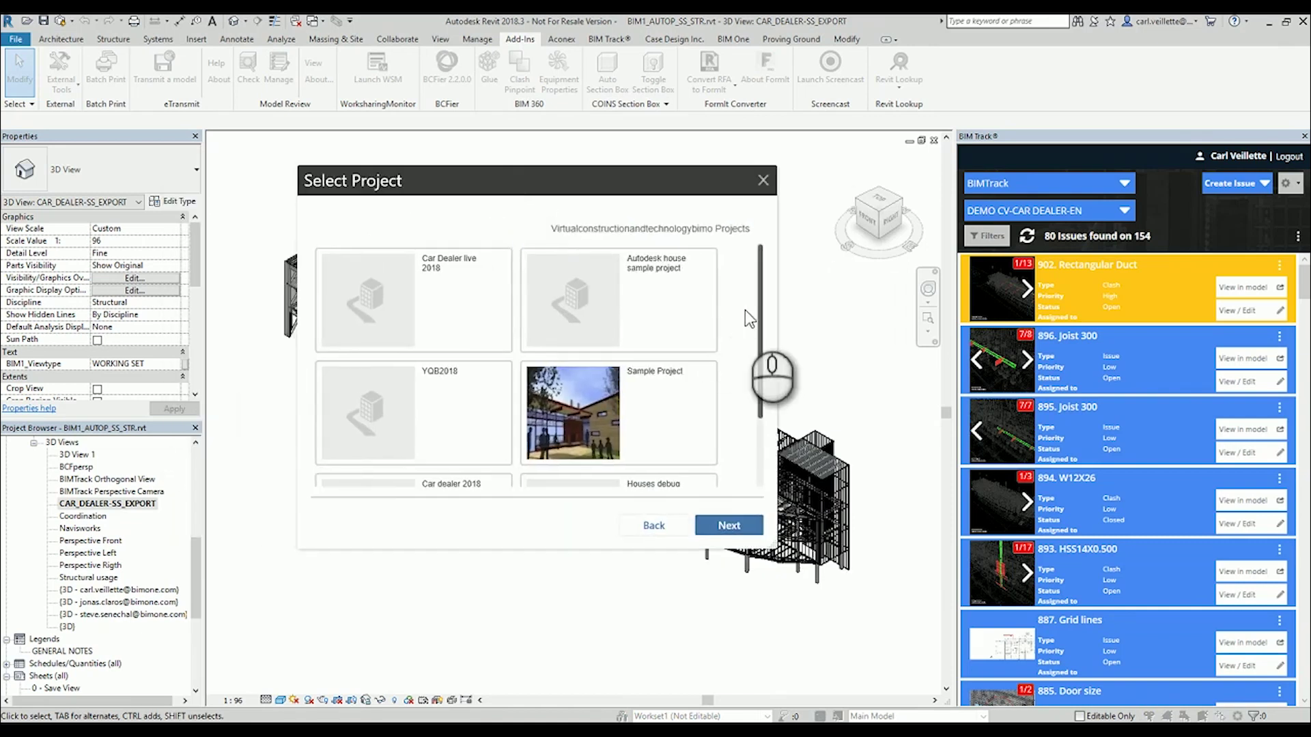
left_click(760, 291)
left_click_drag(761, 293, 755, 413)
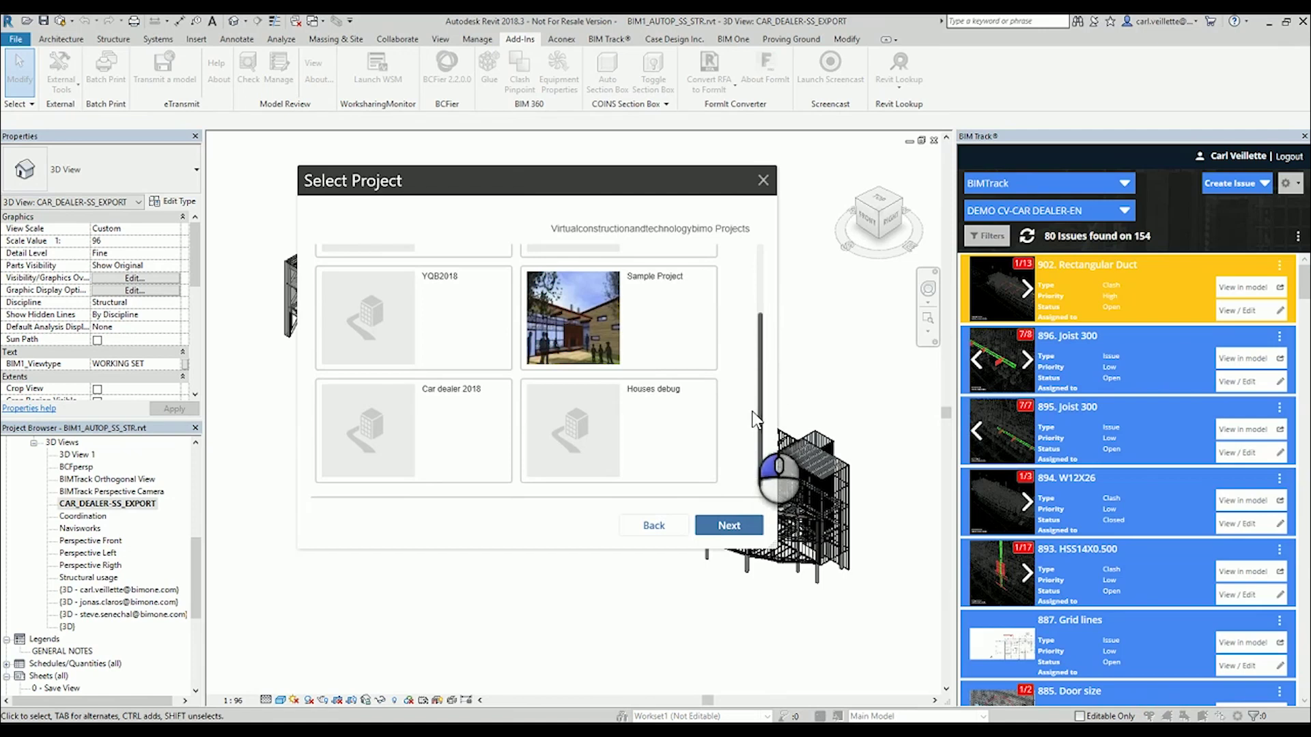
double_click(437, 384)
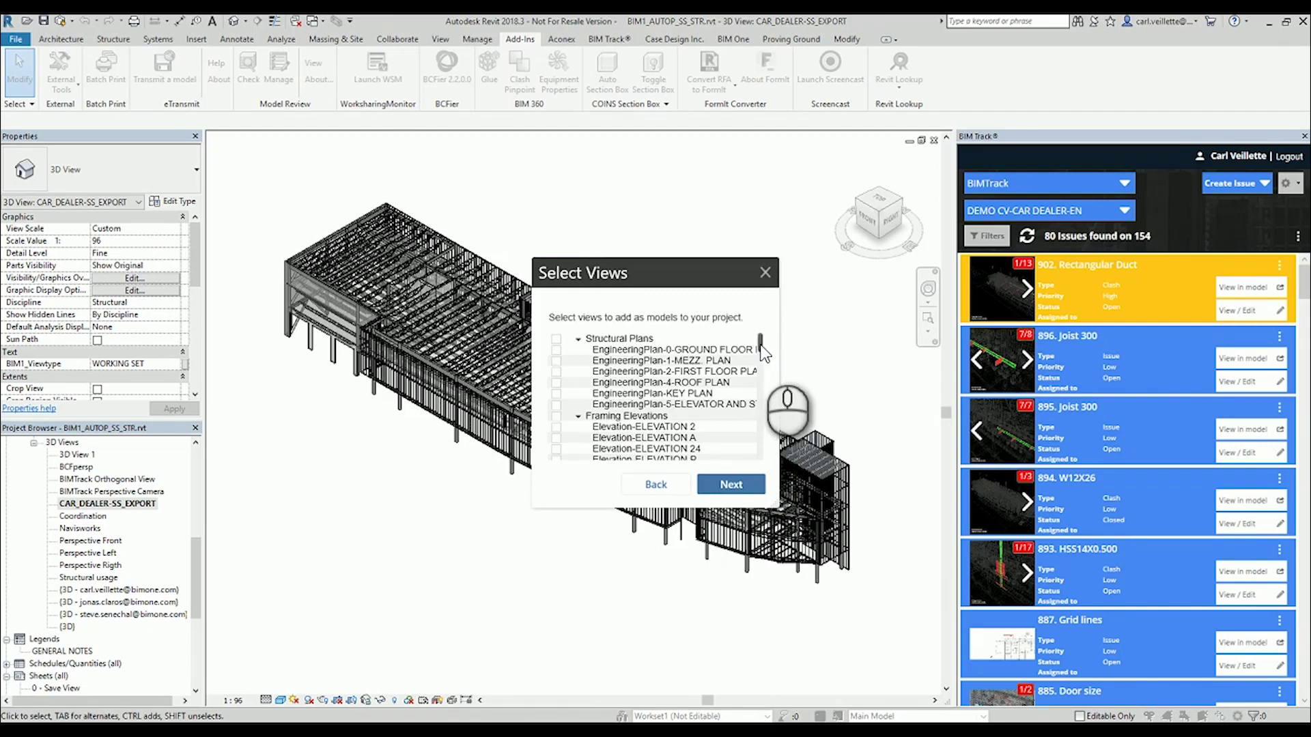
- Upload the CAR_DEALER-SS_EXPORT view to Glue with NWC as the export type
left_click_drag(761, 345, 753, 424)
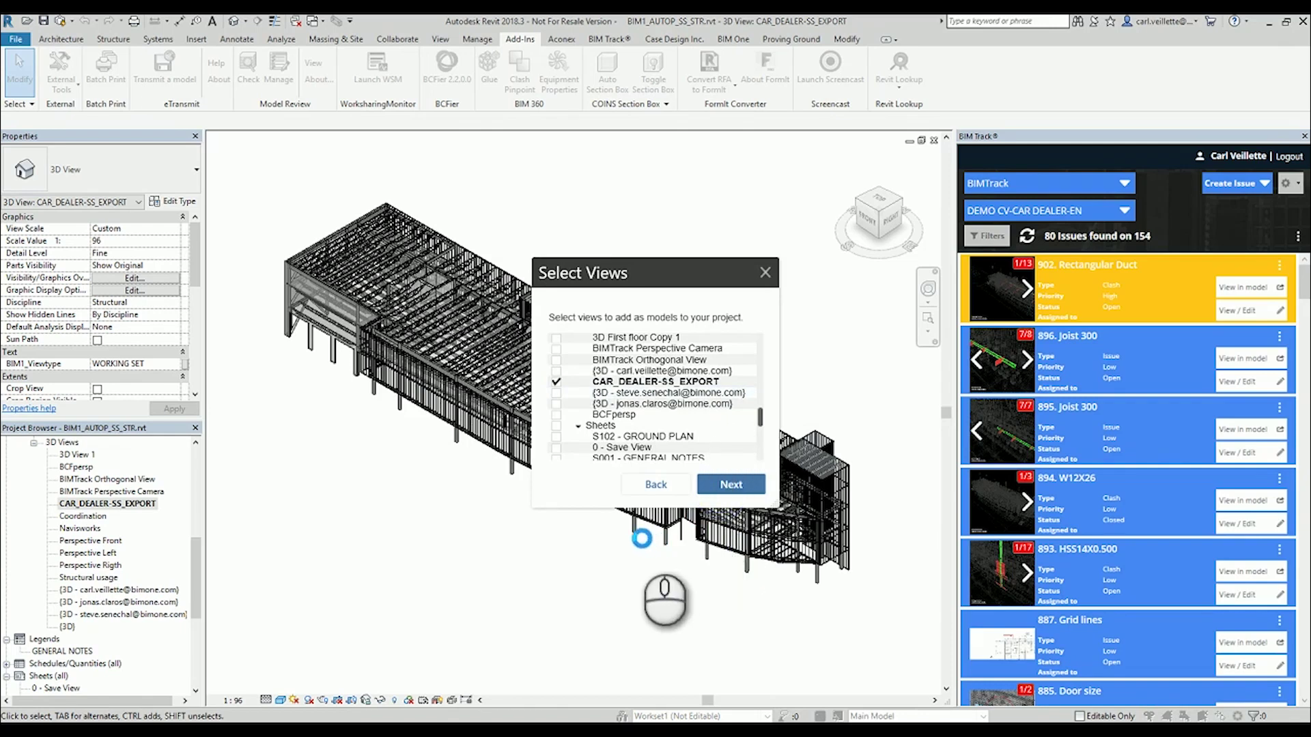
left_click(729, 485)
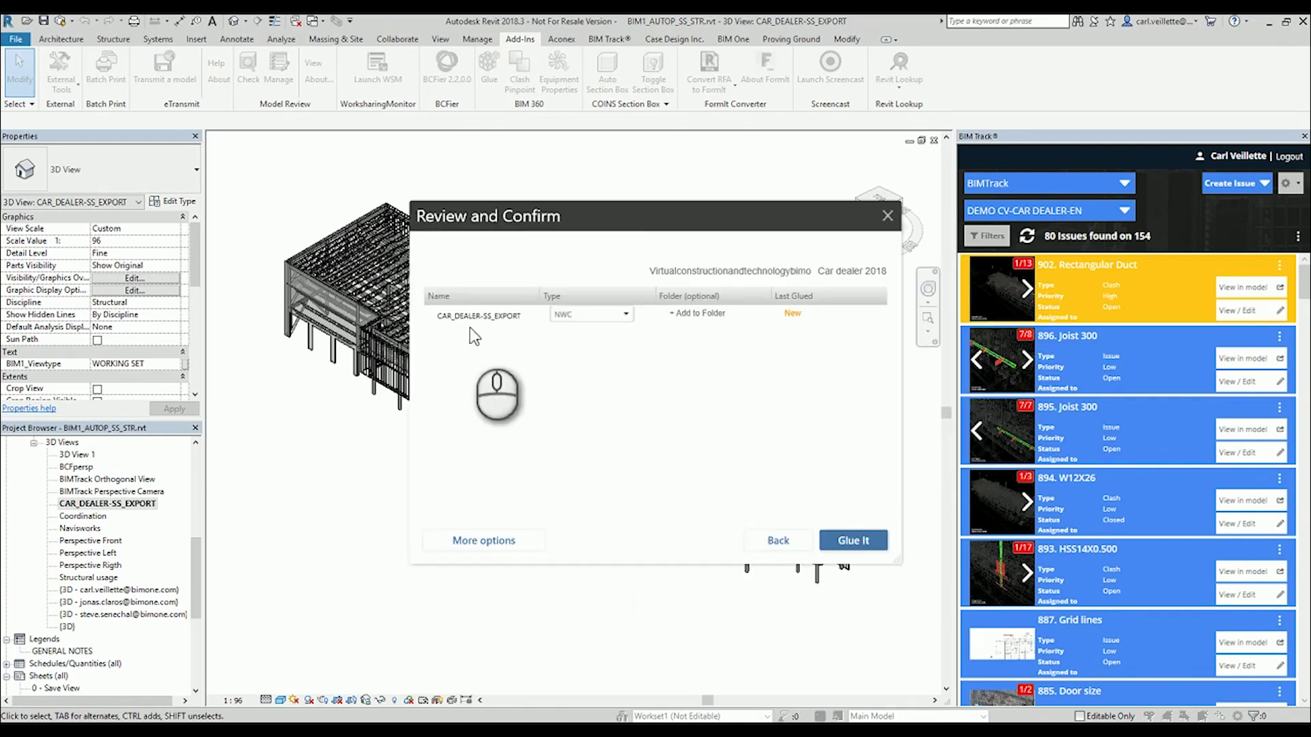
left_click(624, 315)
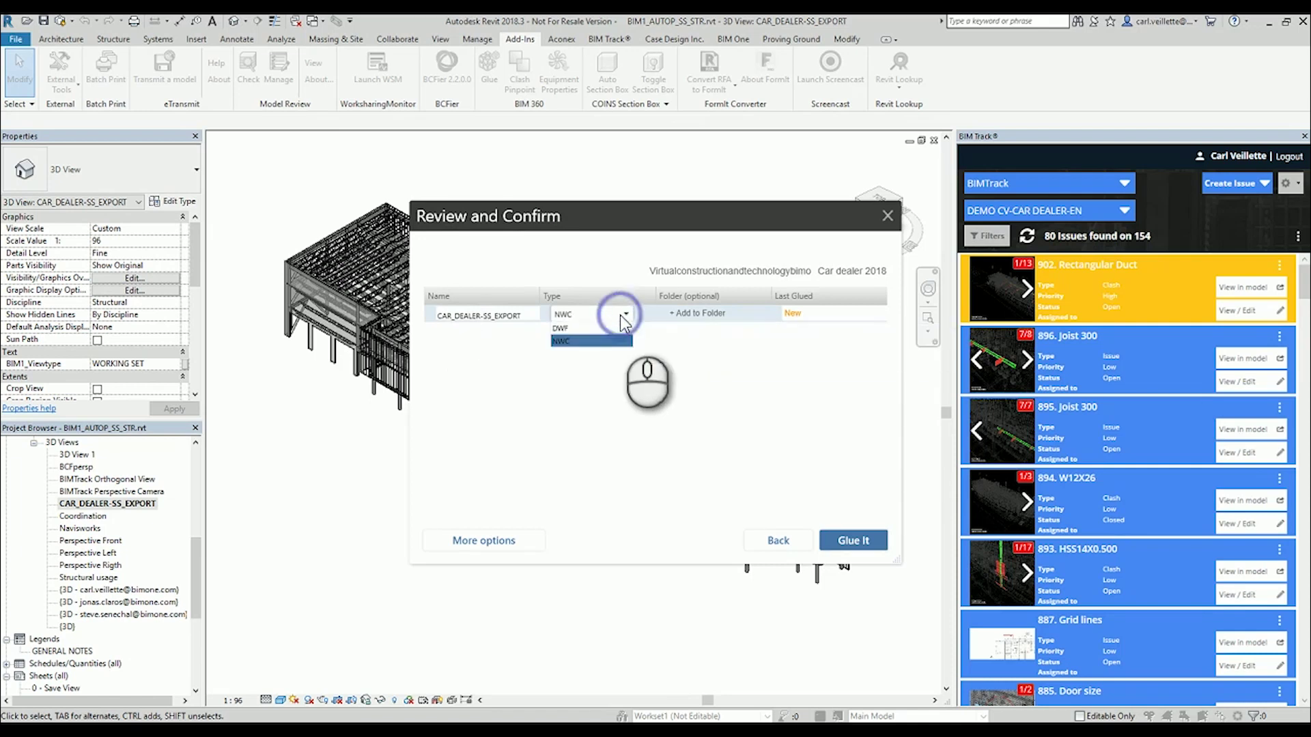
left_click(674, 366)
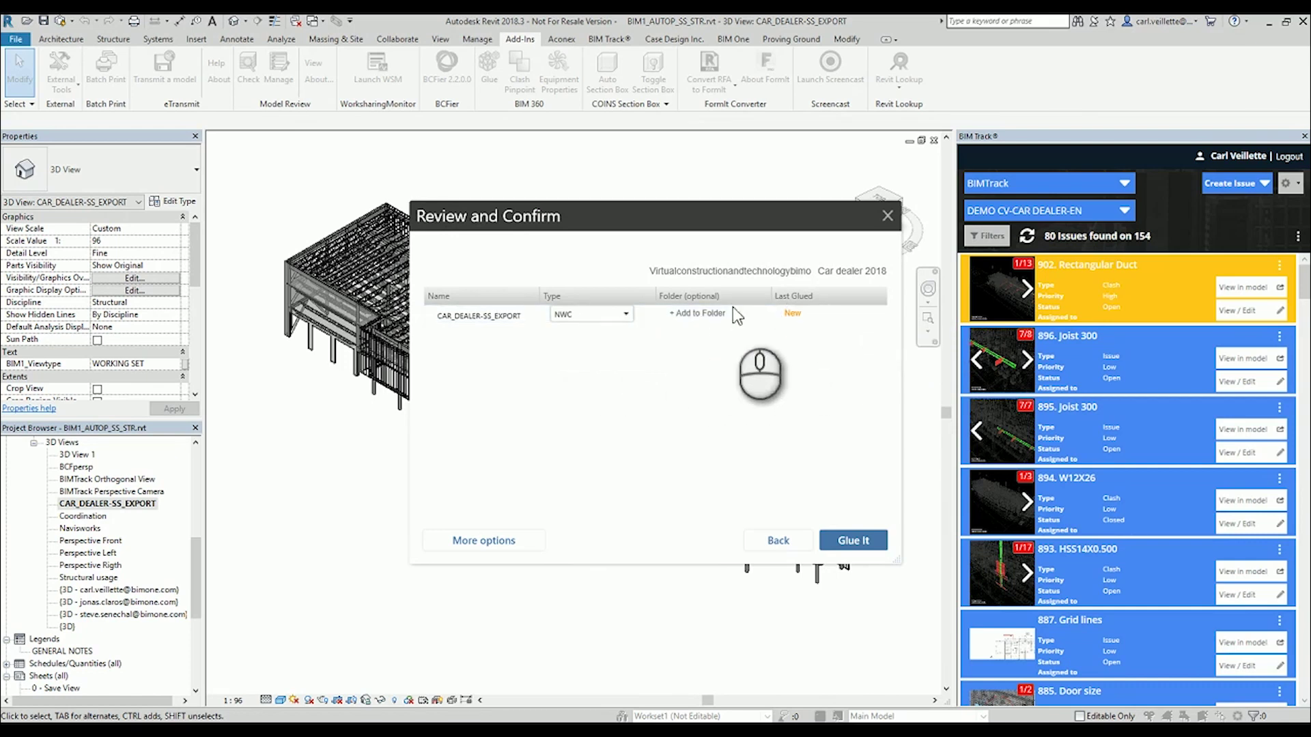
left_click(856, 550)
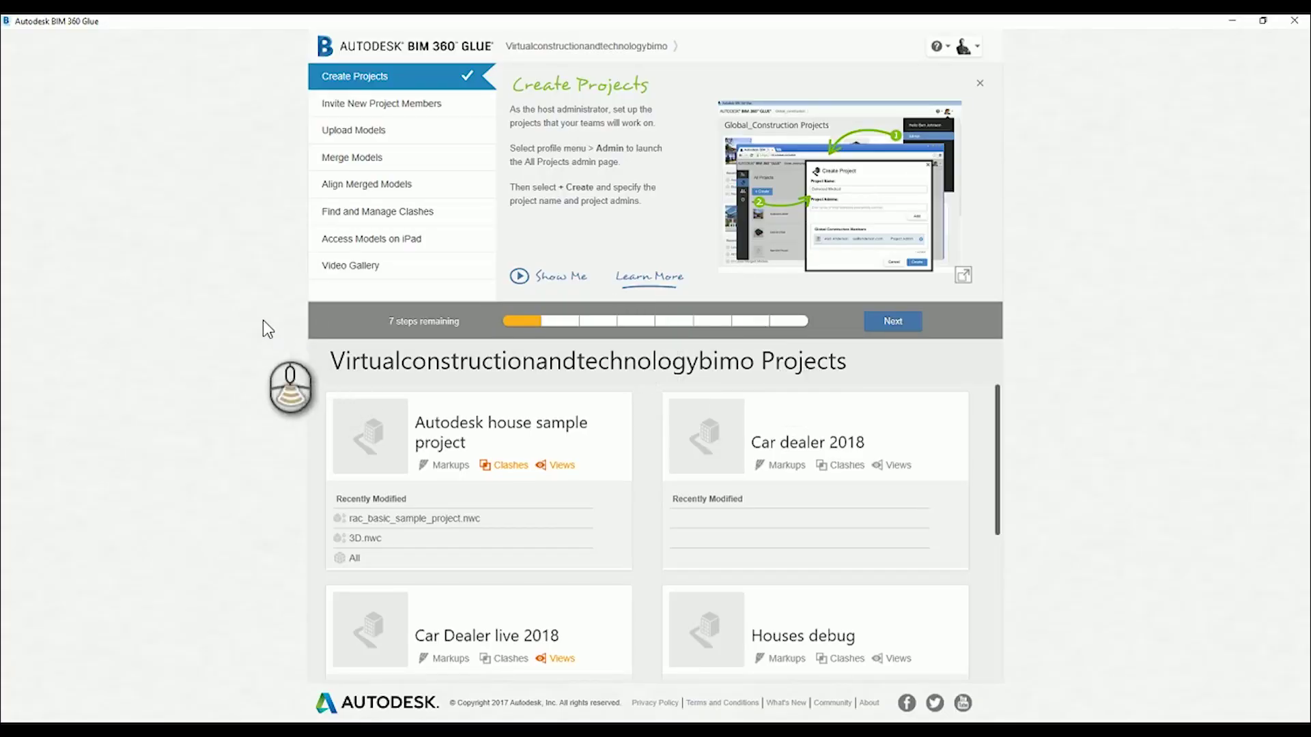
- Review the Car dealer 2018 project's models, then return to Navisworks
left_click(812, 432)
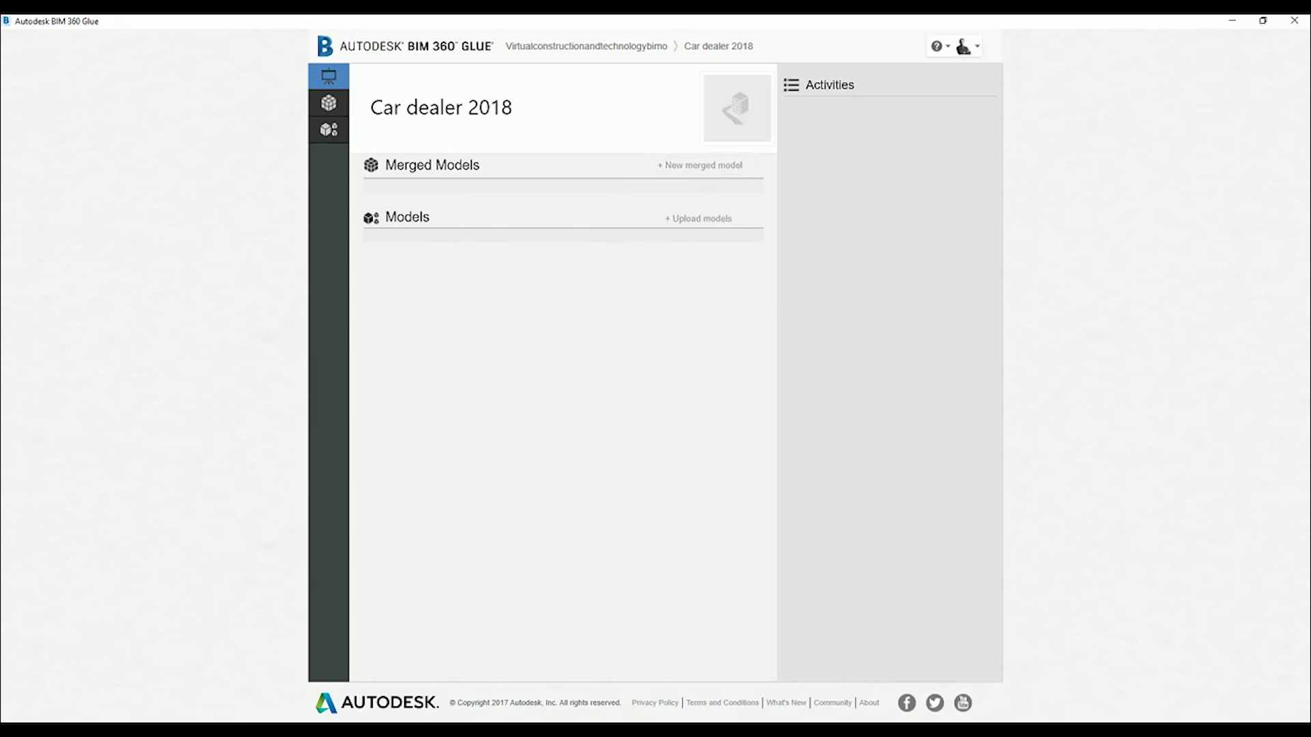
left_click(321, 735)
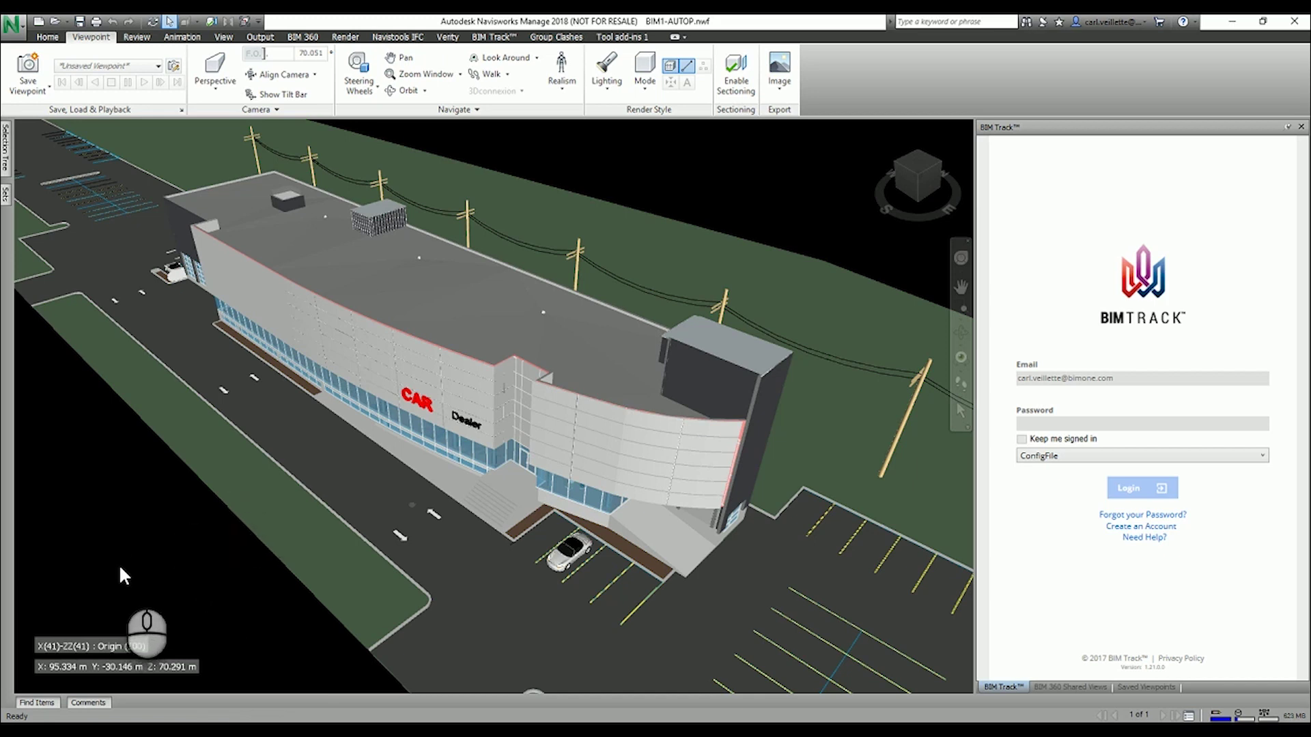
- Connect to BIM 360 on the United States server and browse the Car dealer 2018 project
left_click(305, 38)
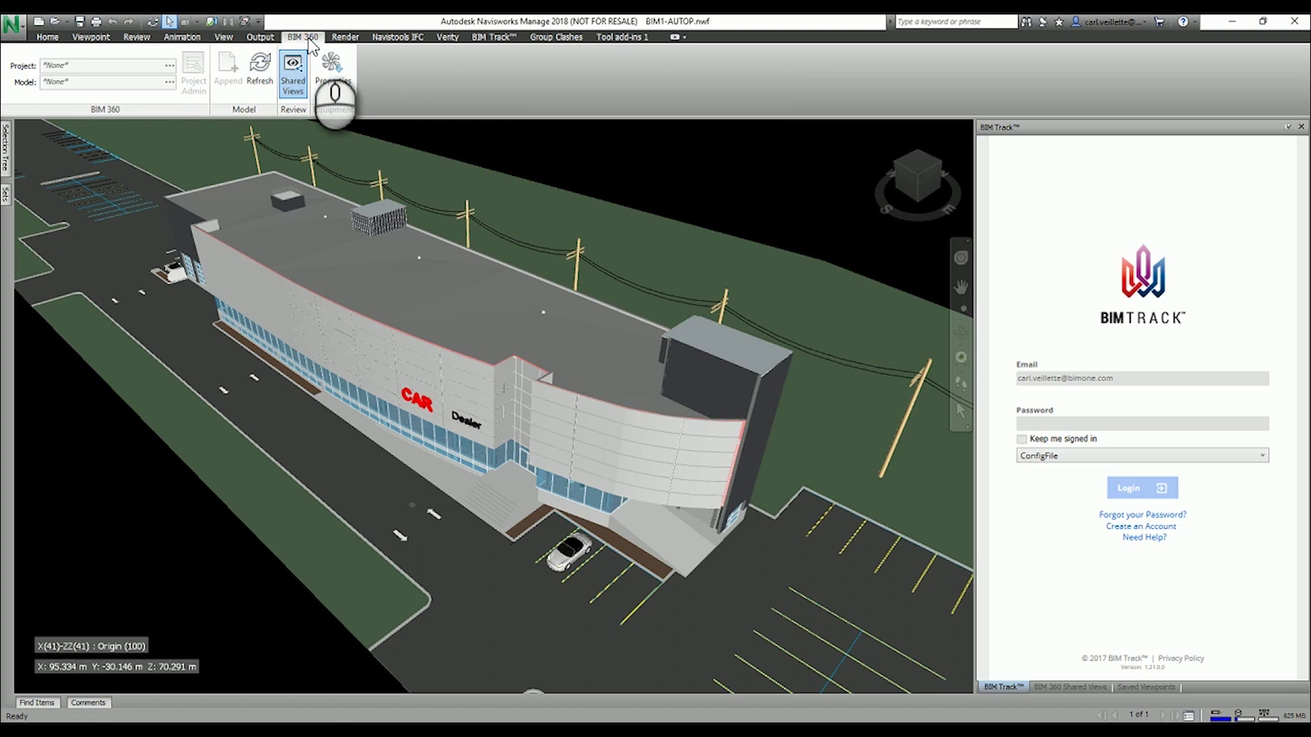
left_click(62, 68)
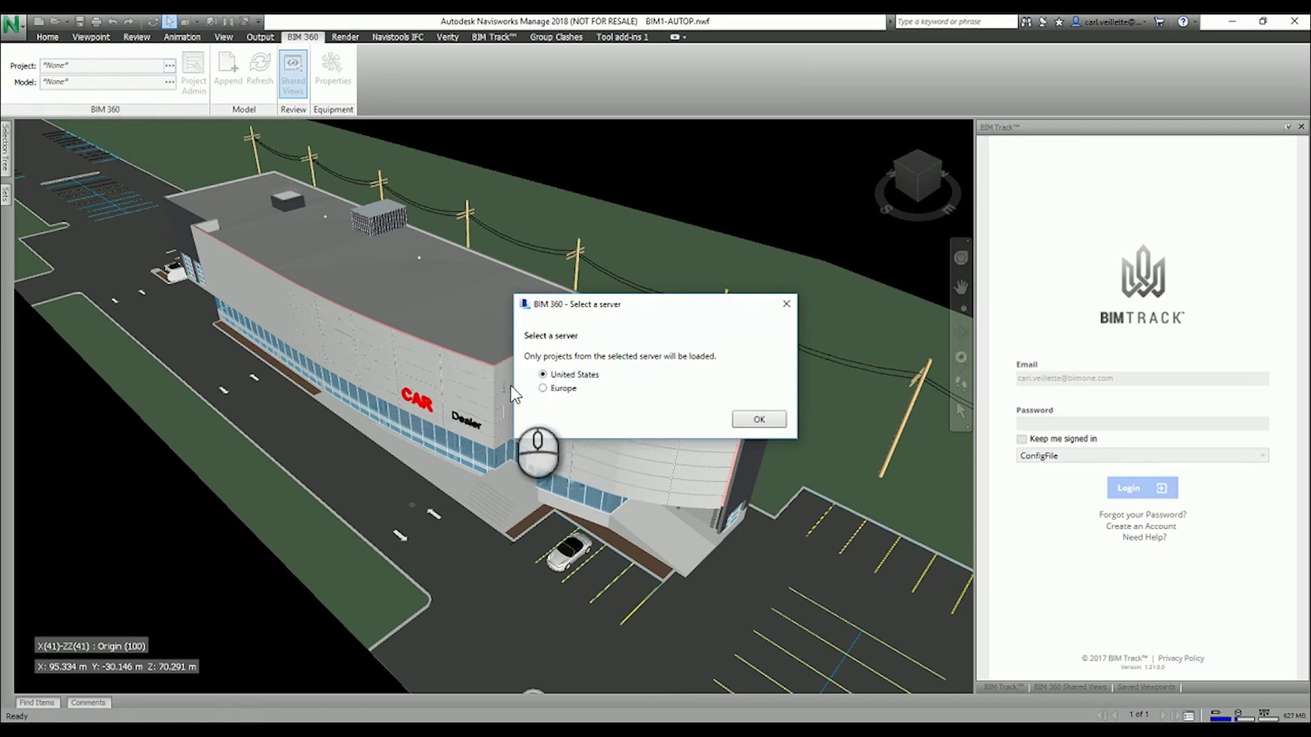
left_click(758, 419)
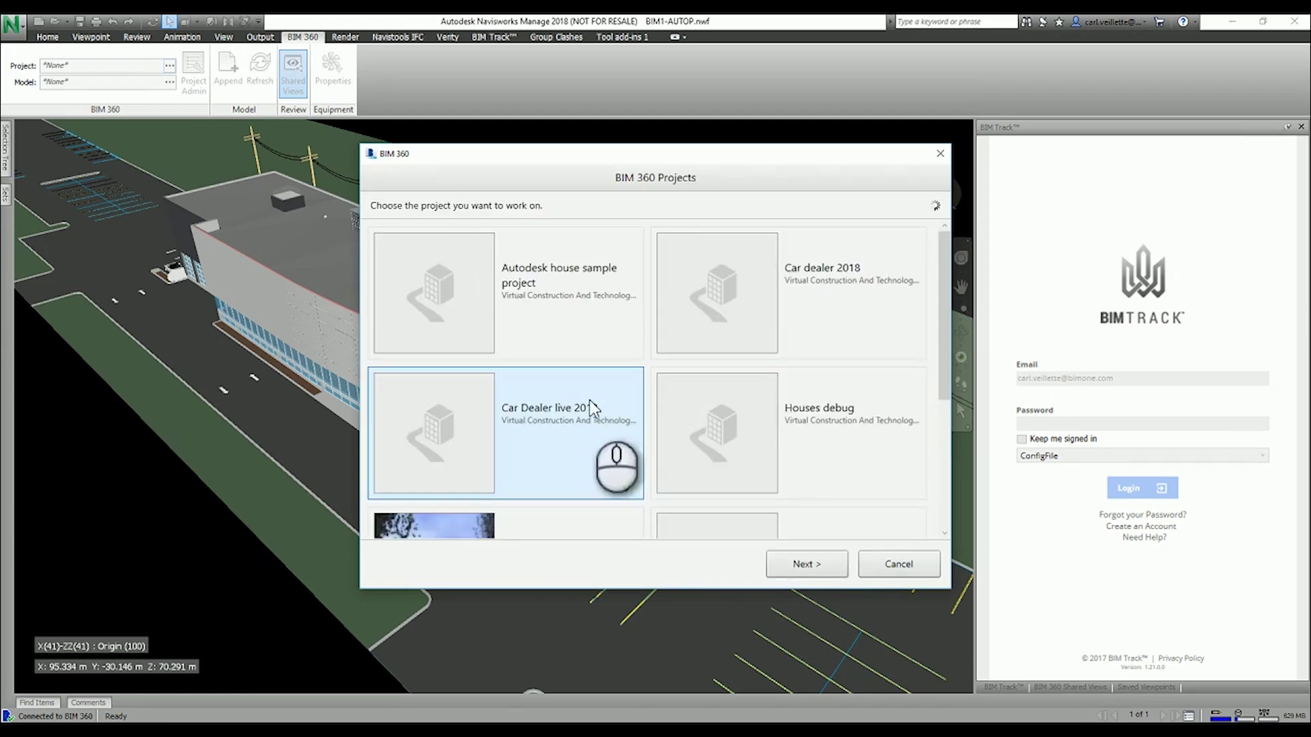
double_click(841, 294)
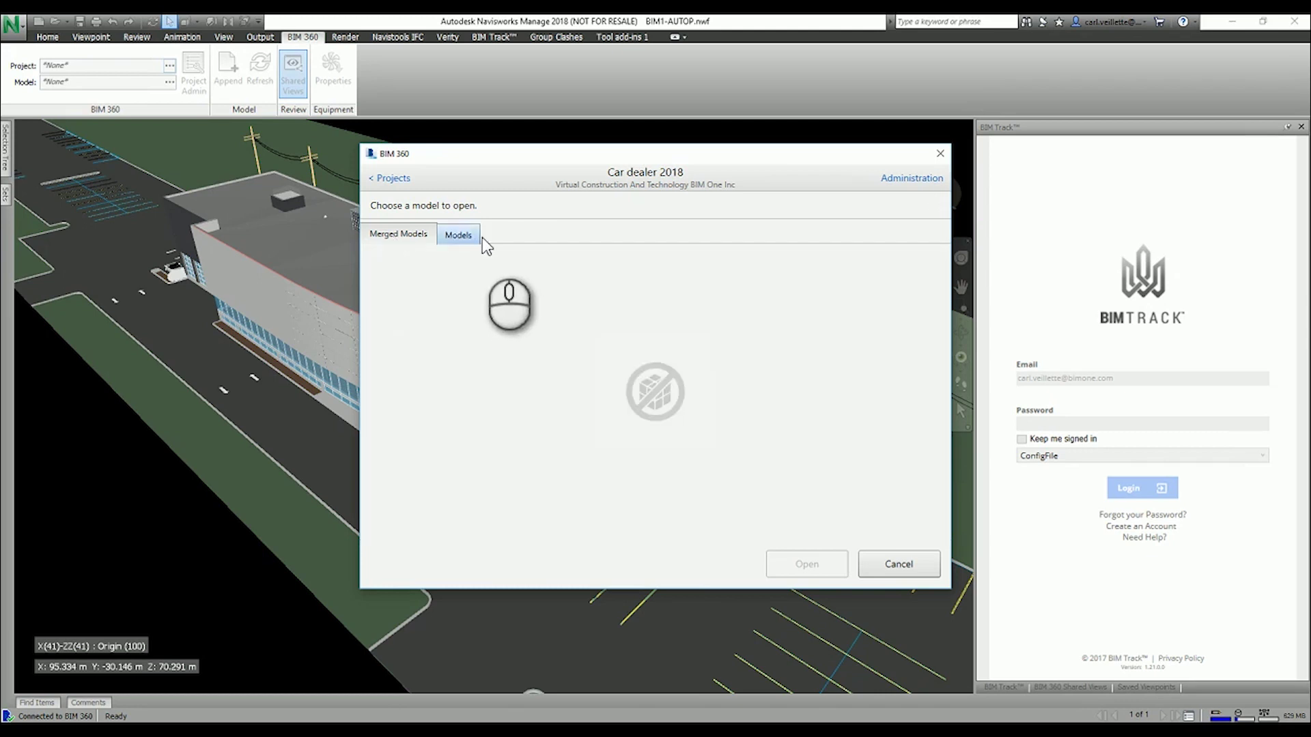
left_click(477, 235)
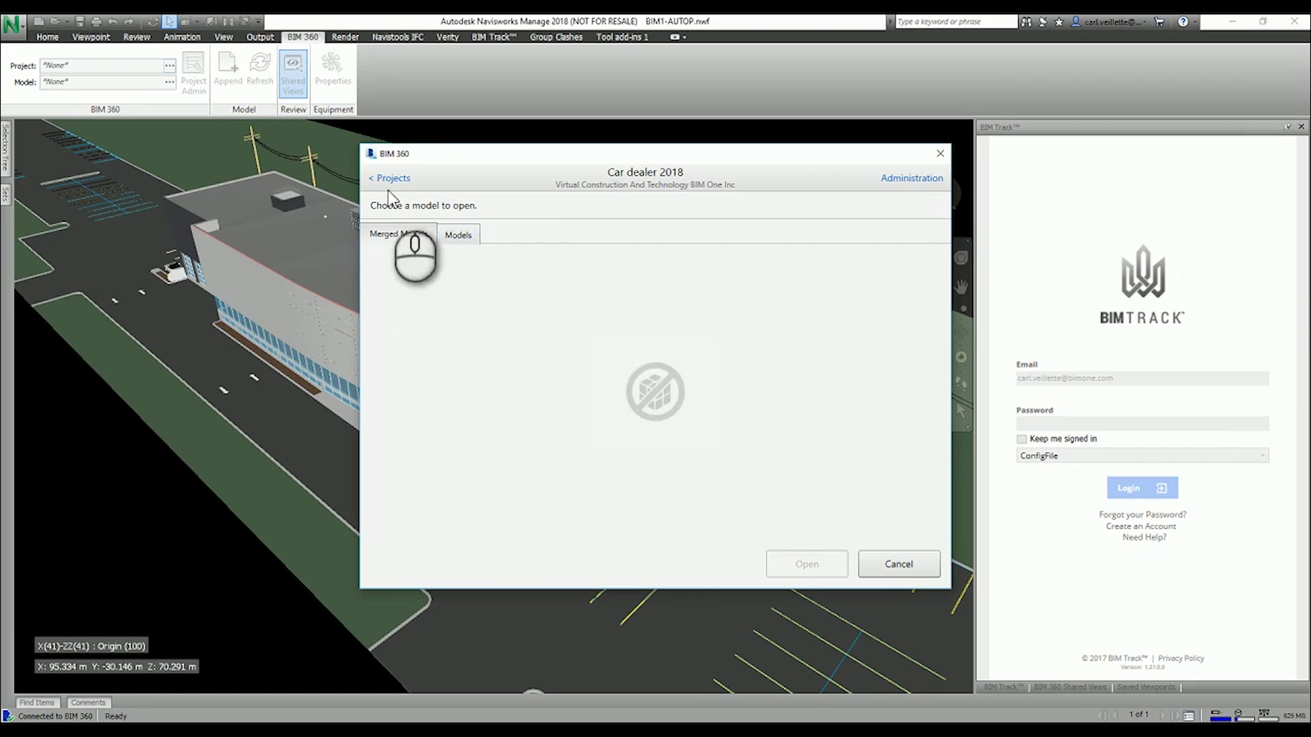
left_click(391, 181)
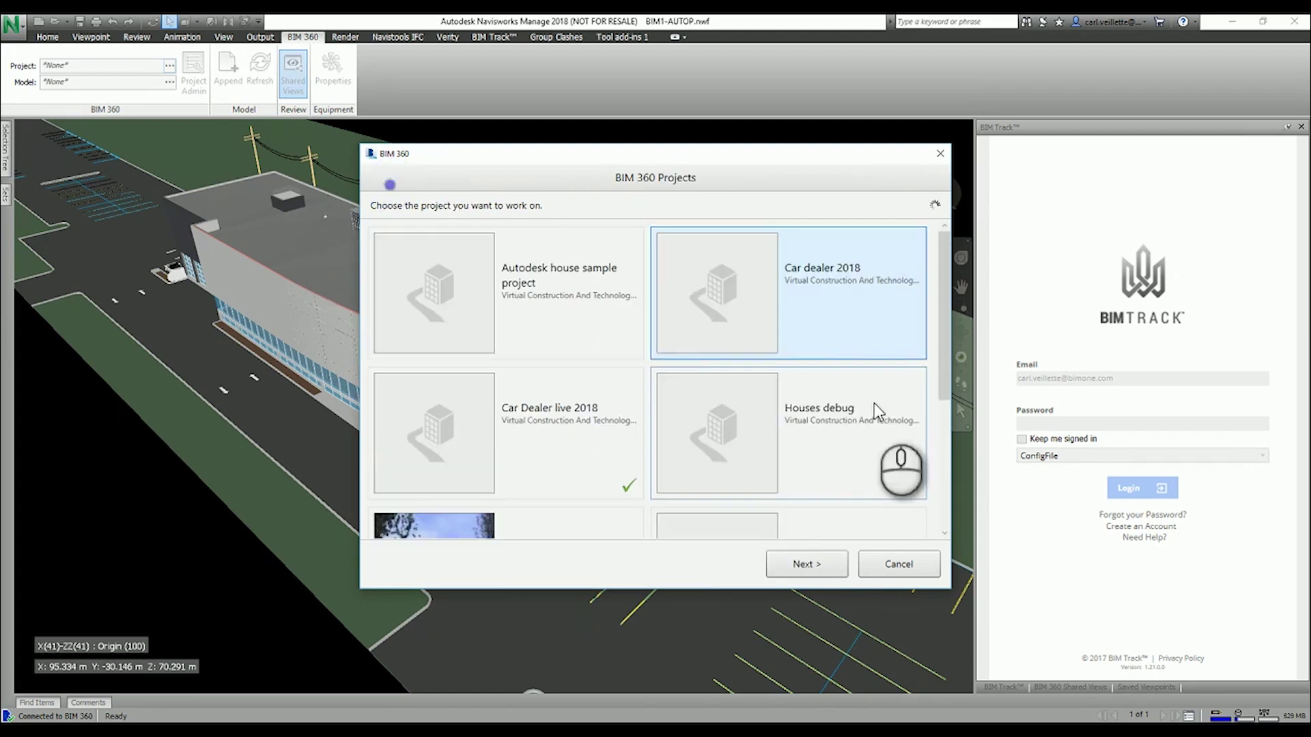
- Open the BIM1_CAR DEALER_ALL merged model from Car Dealer live 2018
scroll(592, 299, "down", 2)
scroll(591, 297, "down", 1)
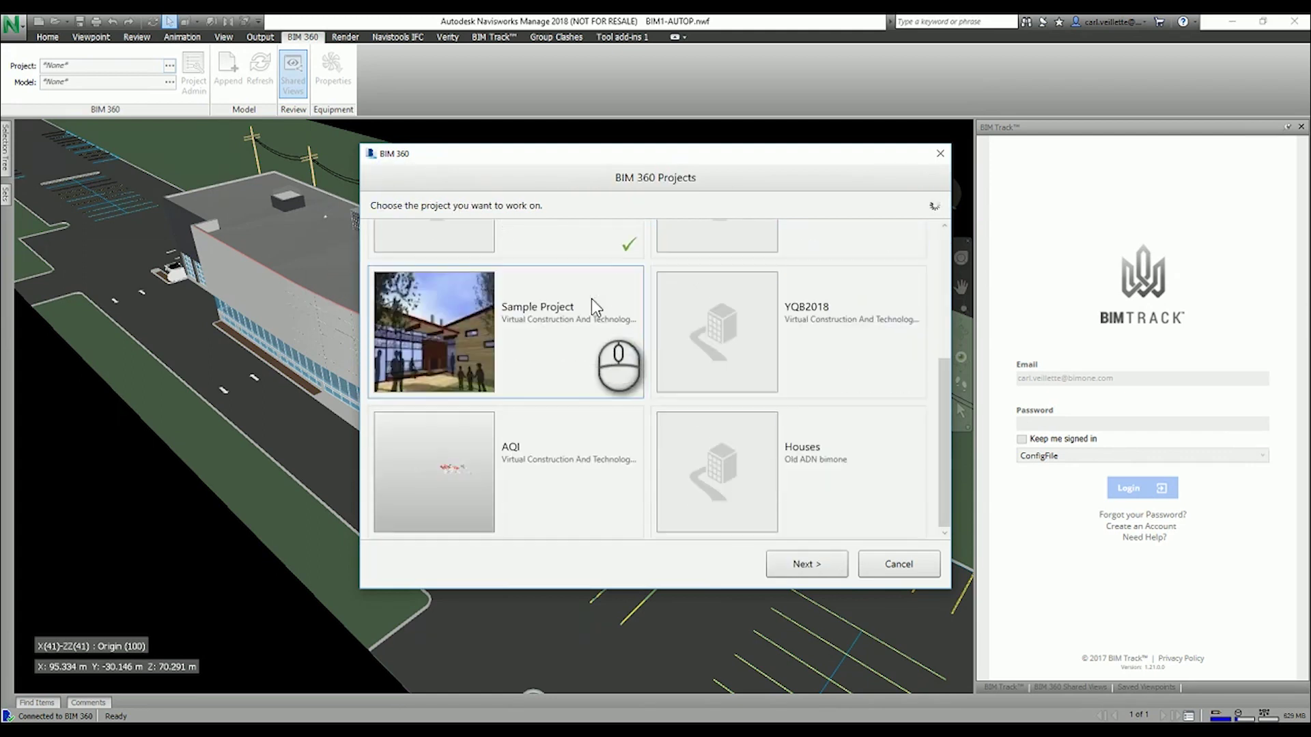
scroll(538, 412, "up", 2)
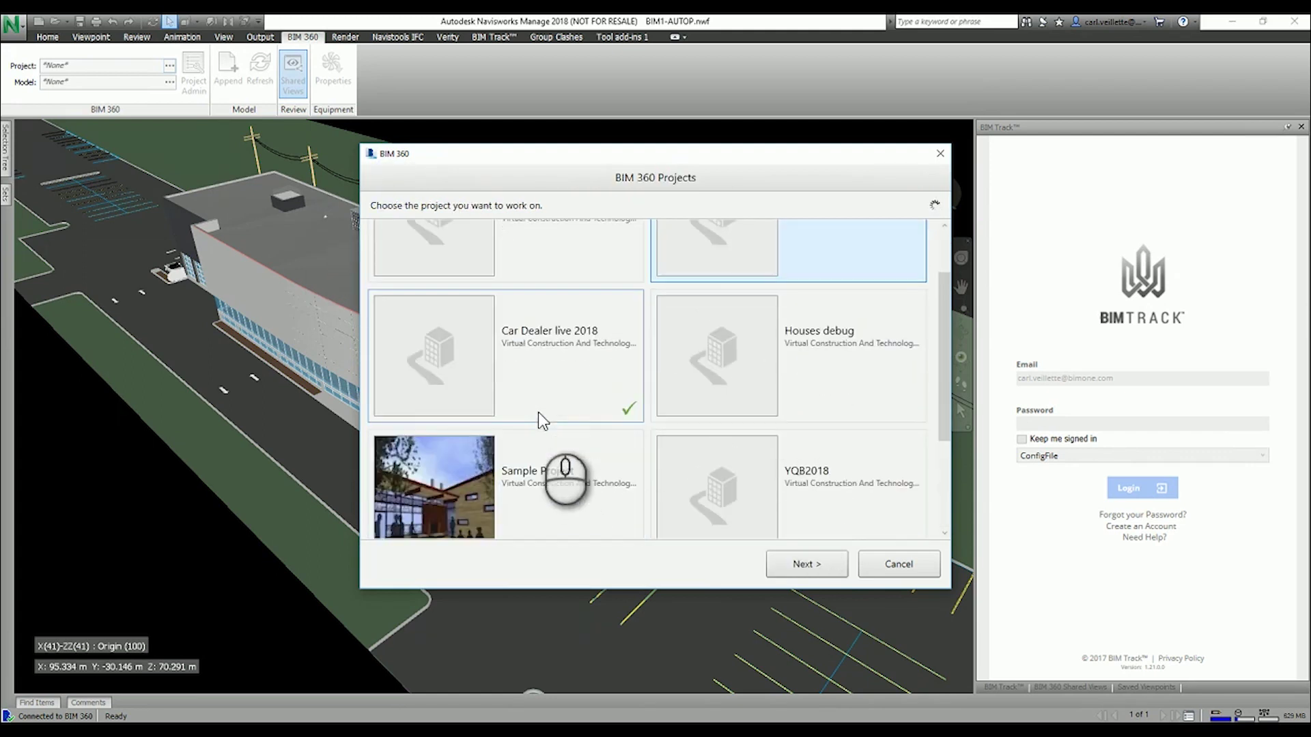
double_click(543, 348)
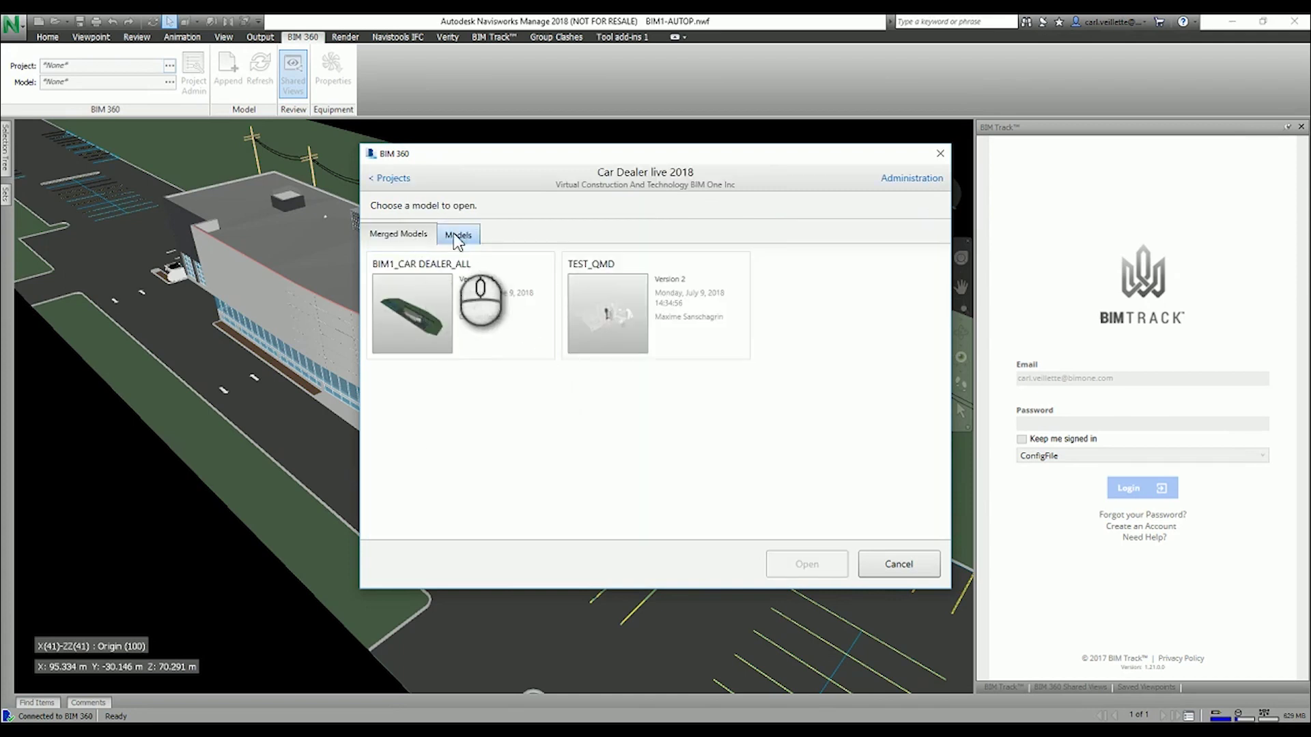
left_click(478, 317)
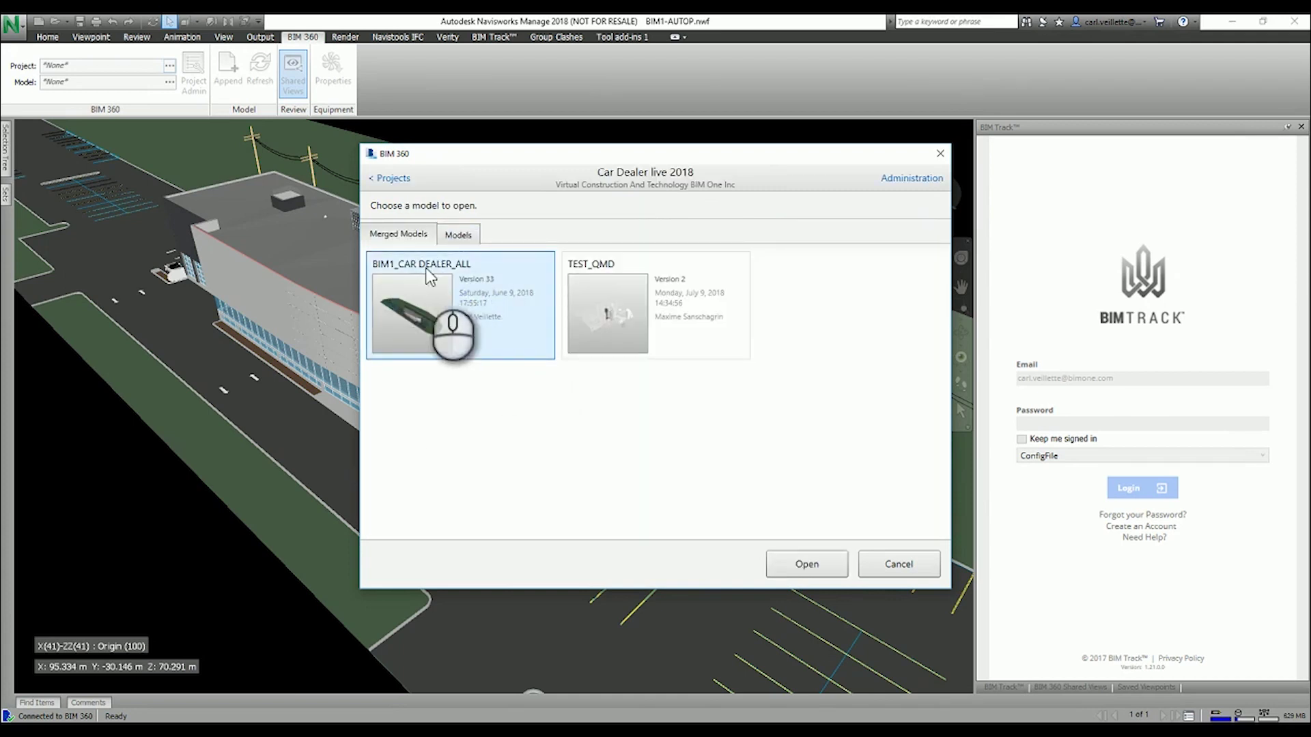
left_click(832, 569)
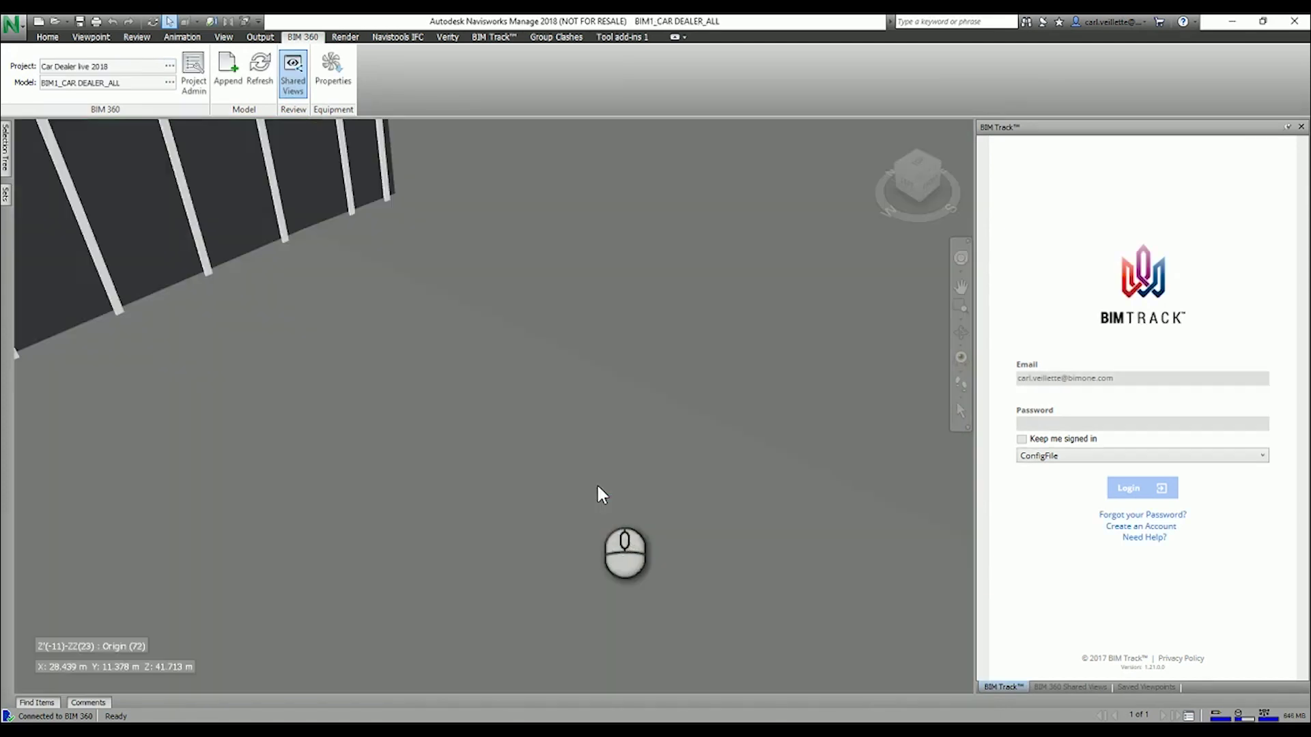
- Zoom and orbit to frame the dealership building and its parking lot
scroll(543, 402, "up", 3)
scroll(586, 411, "down", 5)
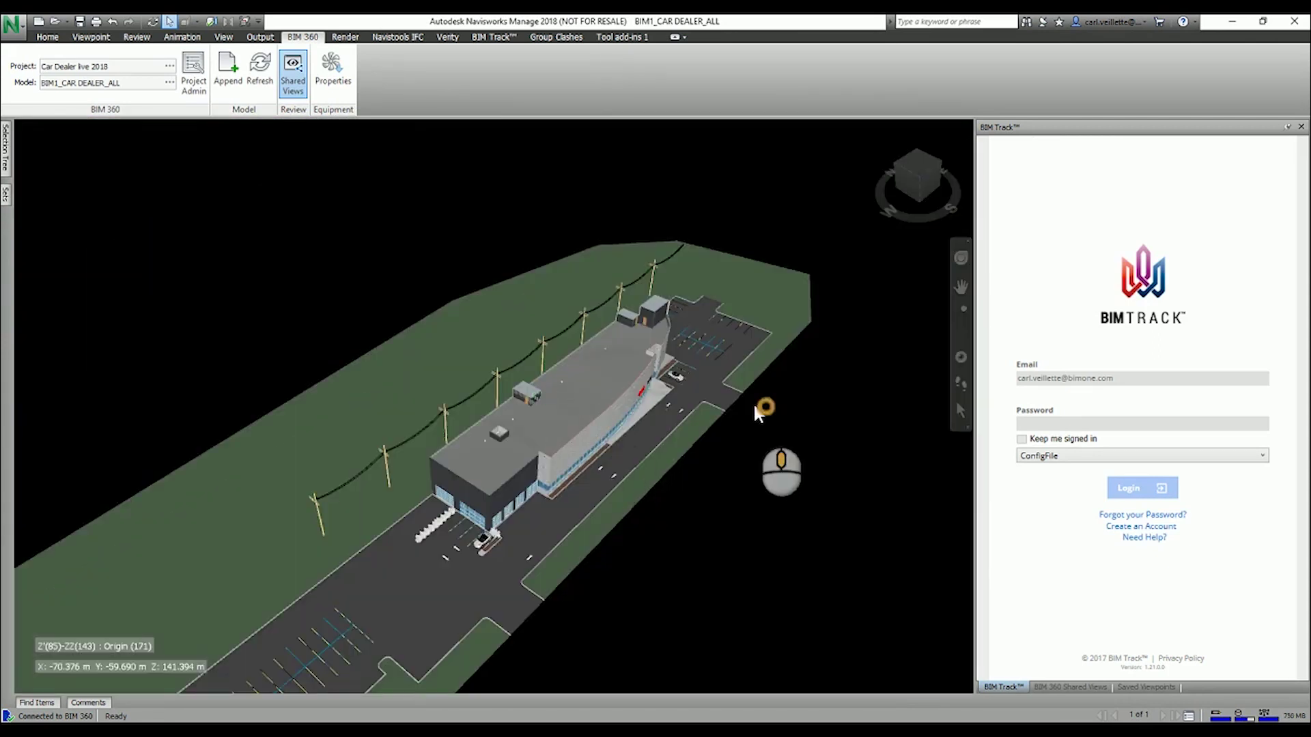
middle_click_drag(767, 410, 642, 505, "shift")
scroll(676, 512, "up", 2)
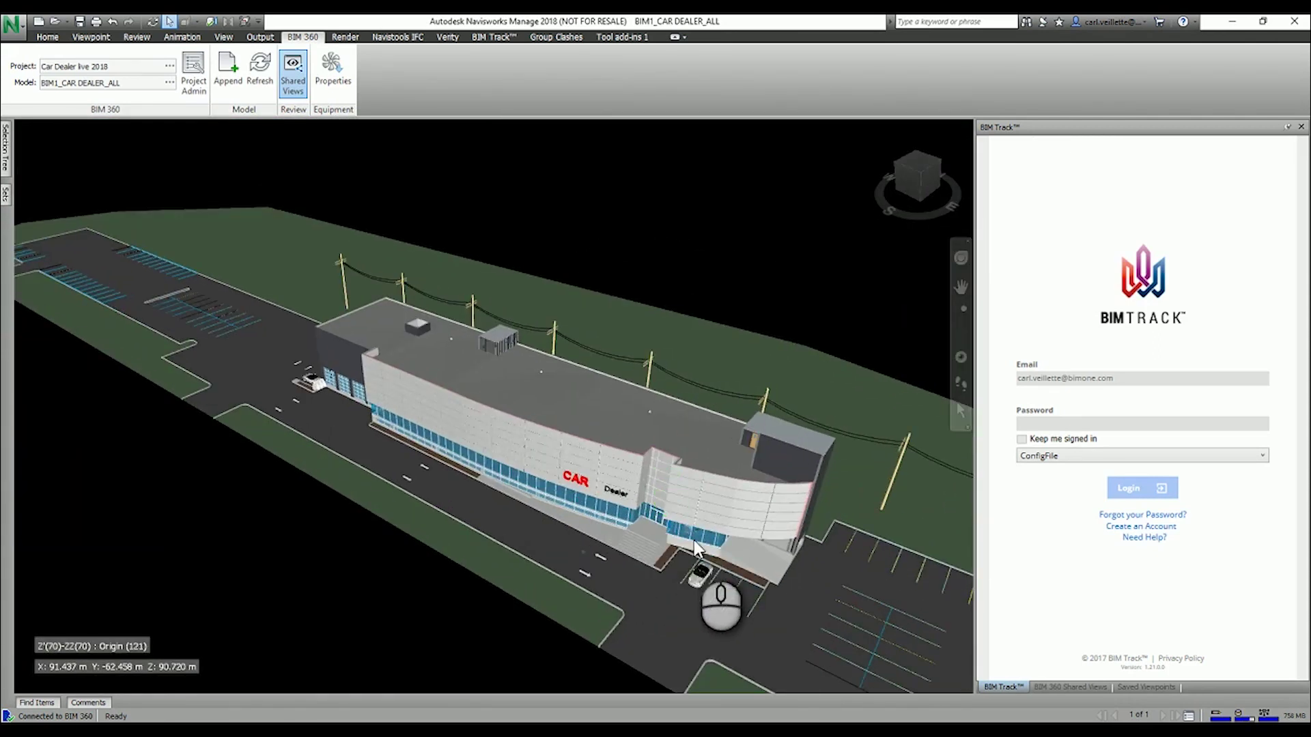
scroll(514, 461, "down", 2)
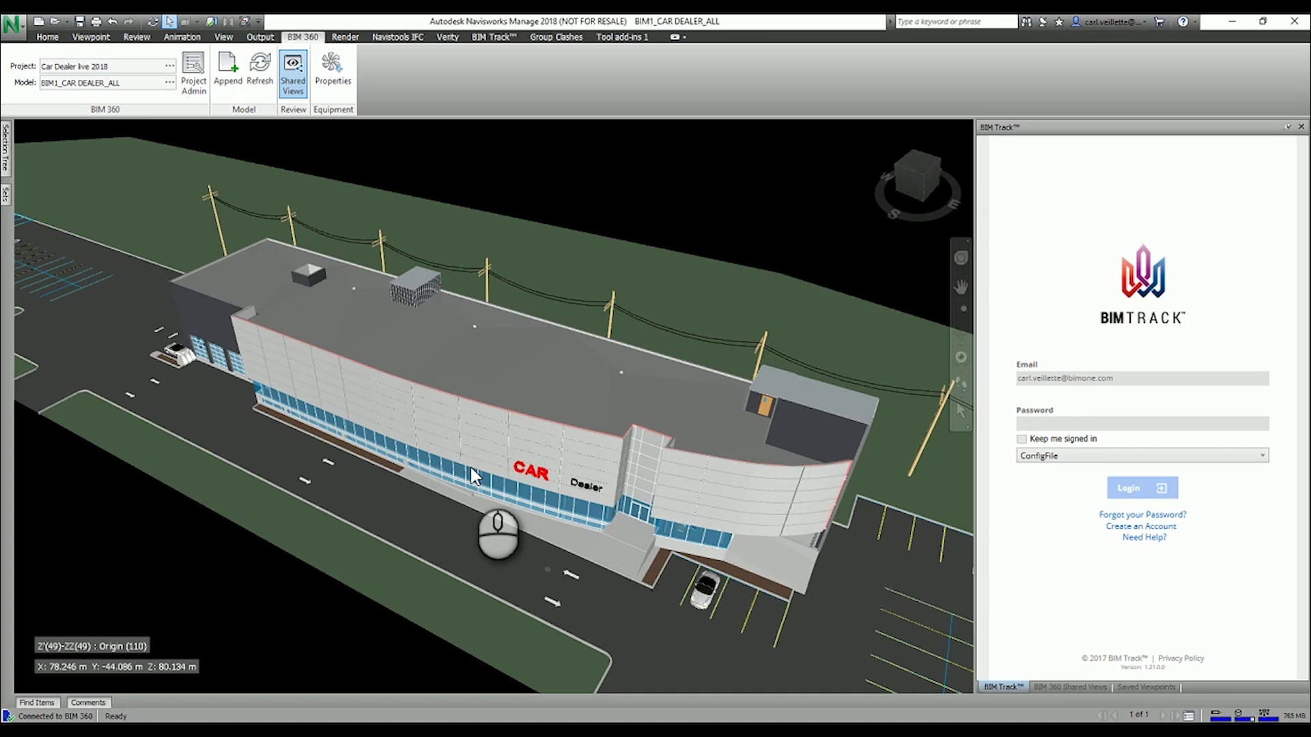
- Sign in to BIM Track with the account password
left_click(1047, 423)
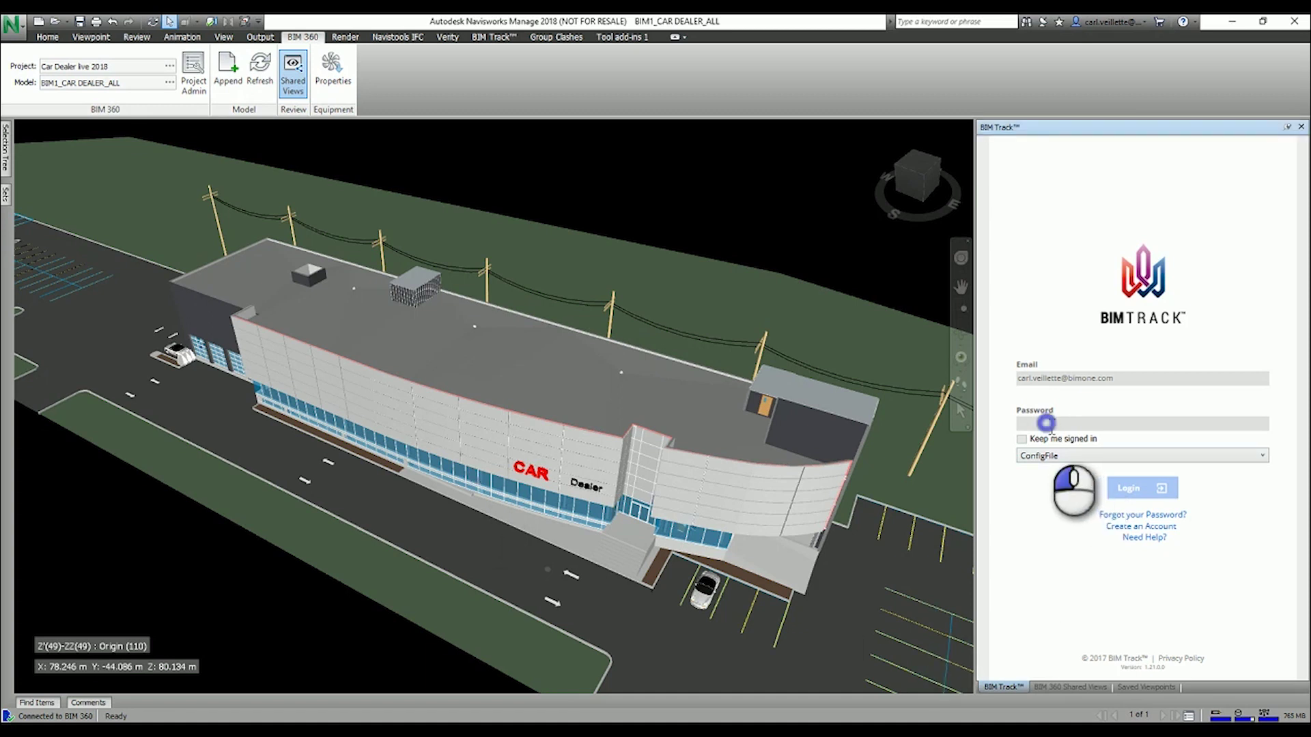
type("•")
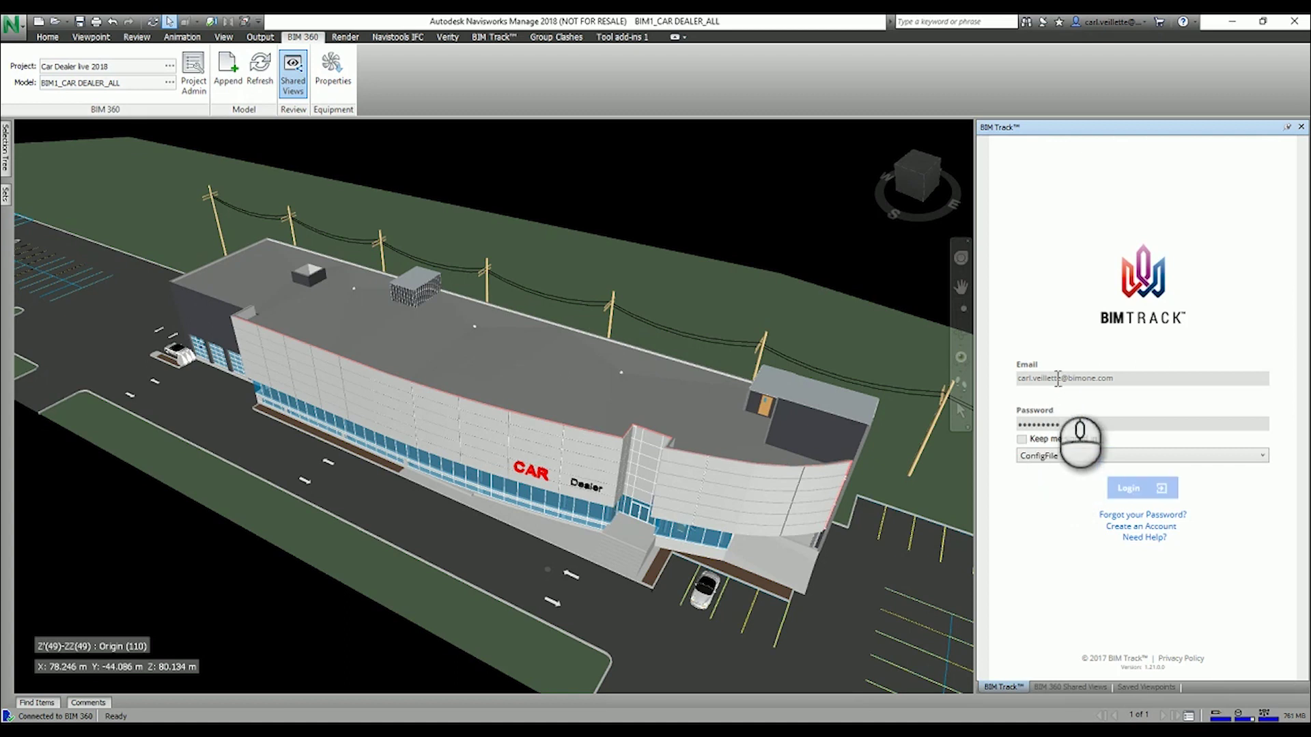
left_click(710, 413)
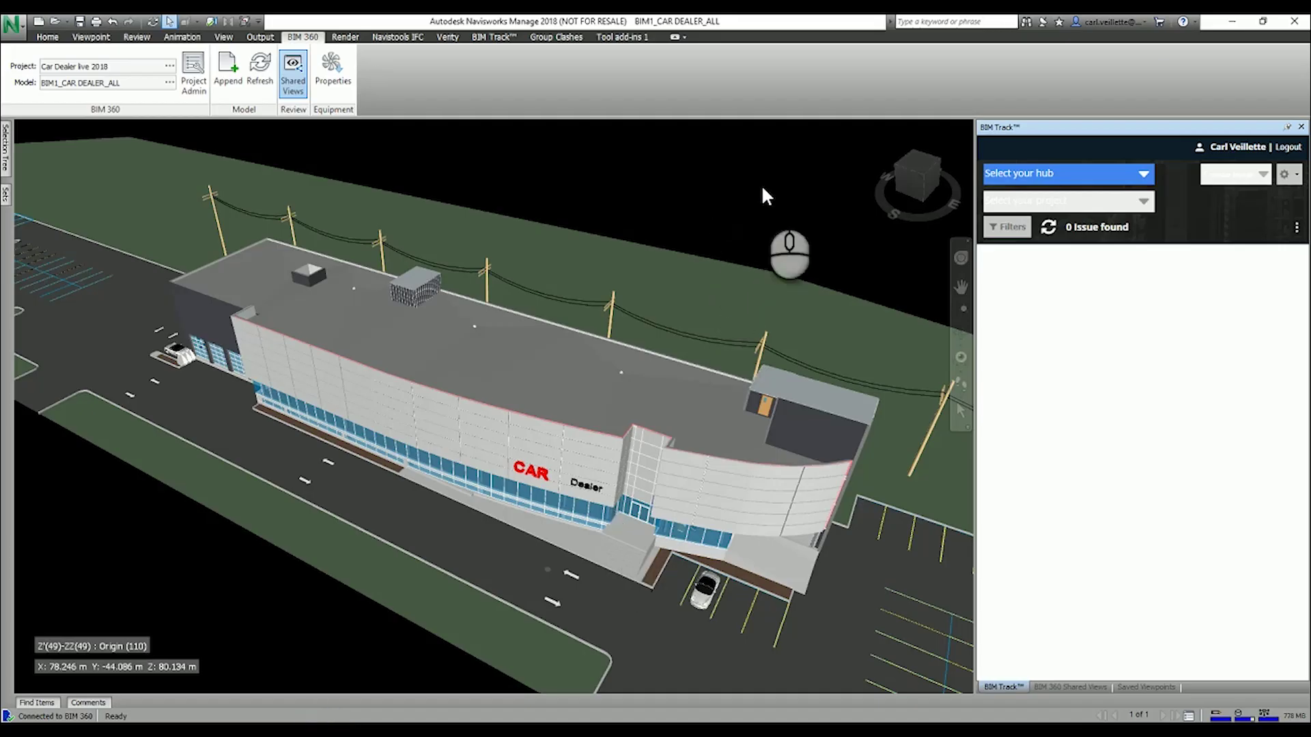
- Connect BIM Track to the DEMO - EN project on the BIMTrack hub
left_click(1044, 173)
left_click(1024, 259)
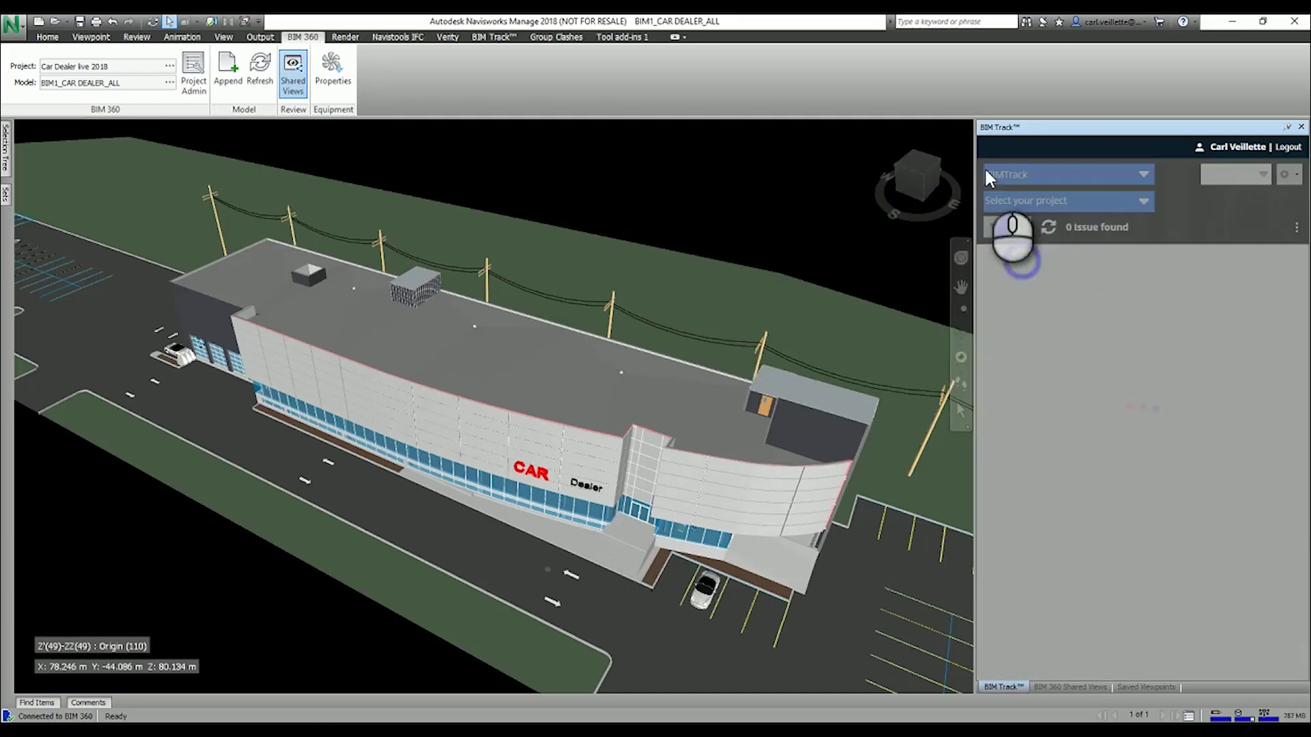
left_click(1009, 209)
scroll(1032, 273, "down", 5)
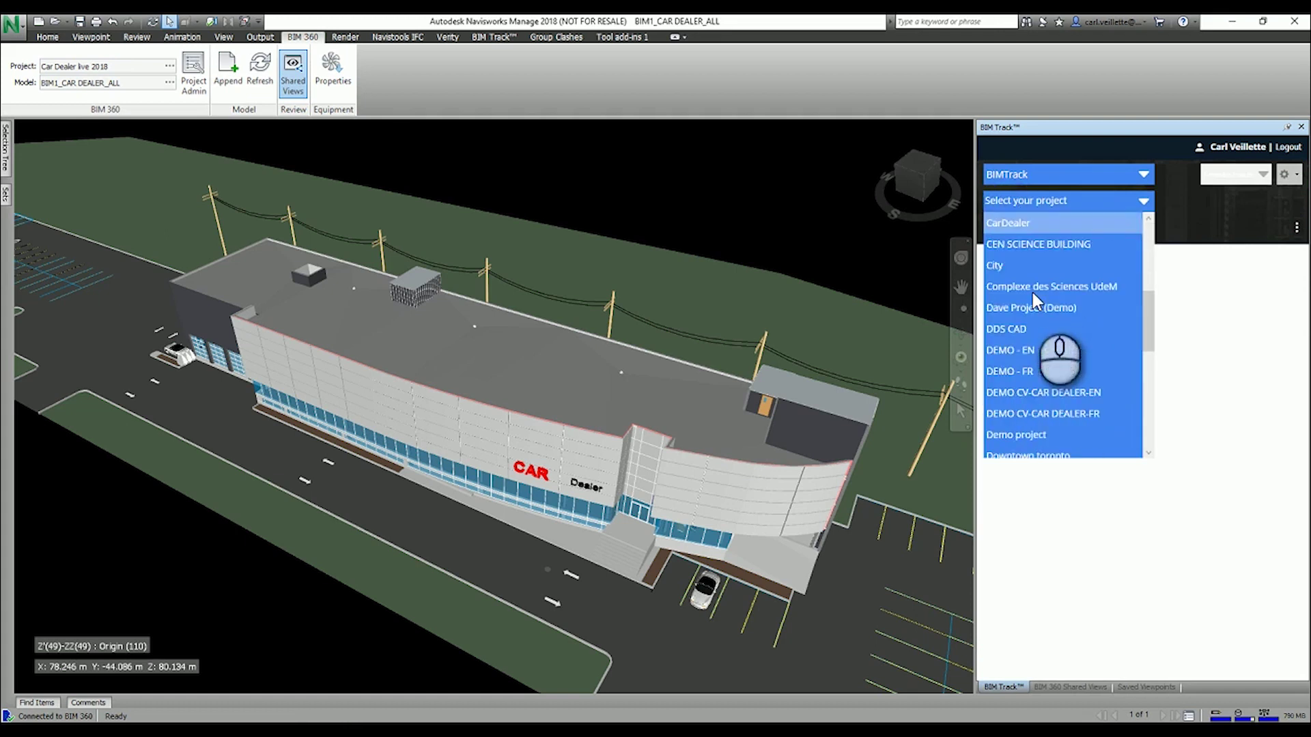
left_click(1007, 350)
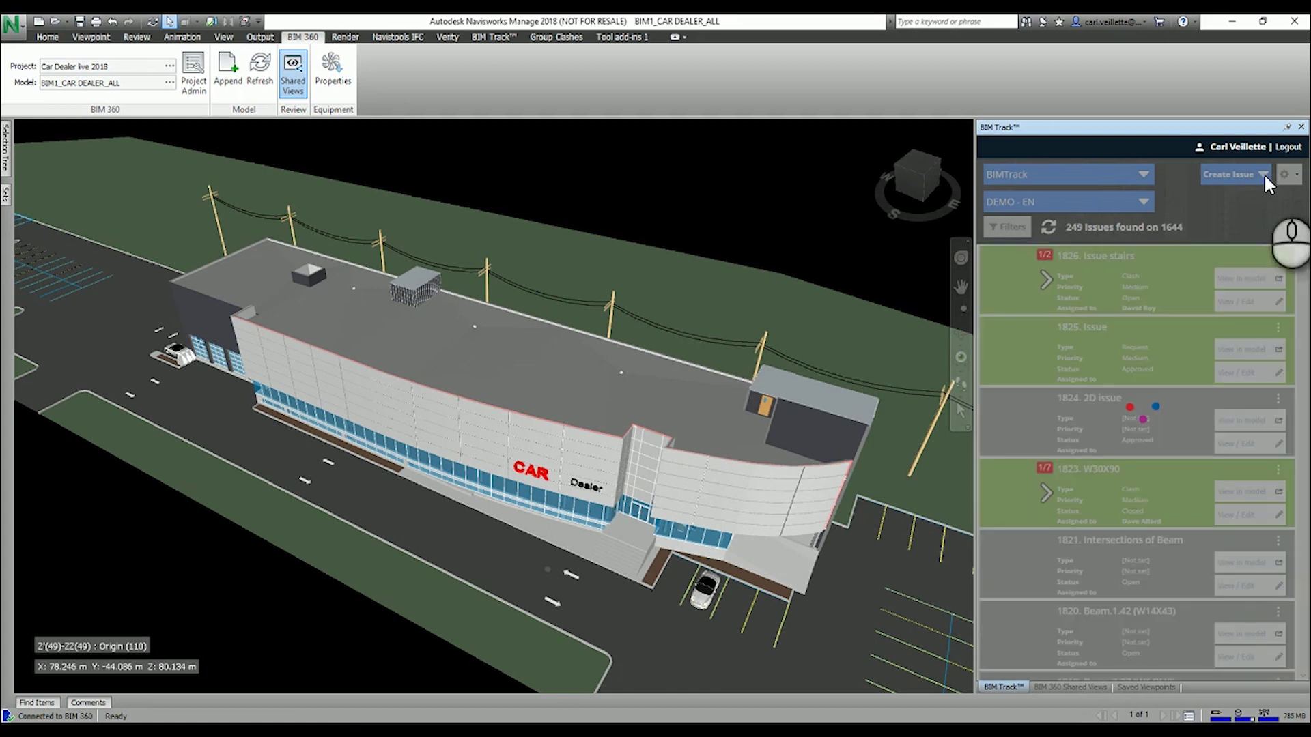
- Start Clashes to Issues and tick the C-ARC-Curtain Walls vs STR test (89 clashes)
left_click(1263, 174)
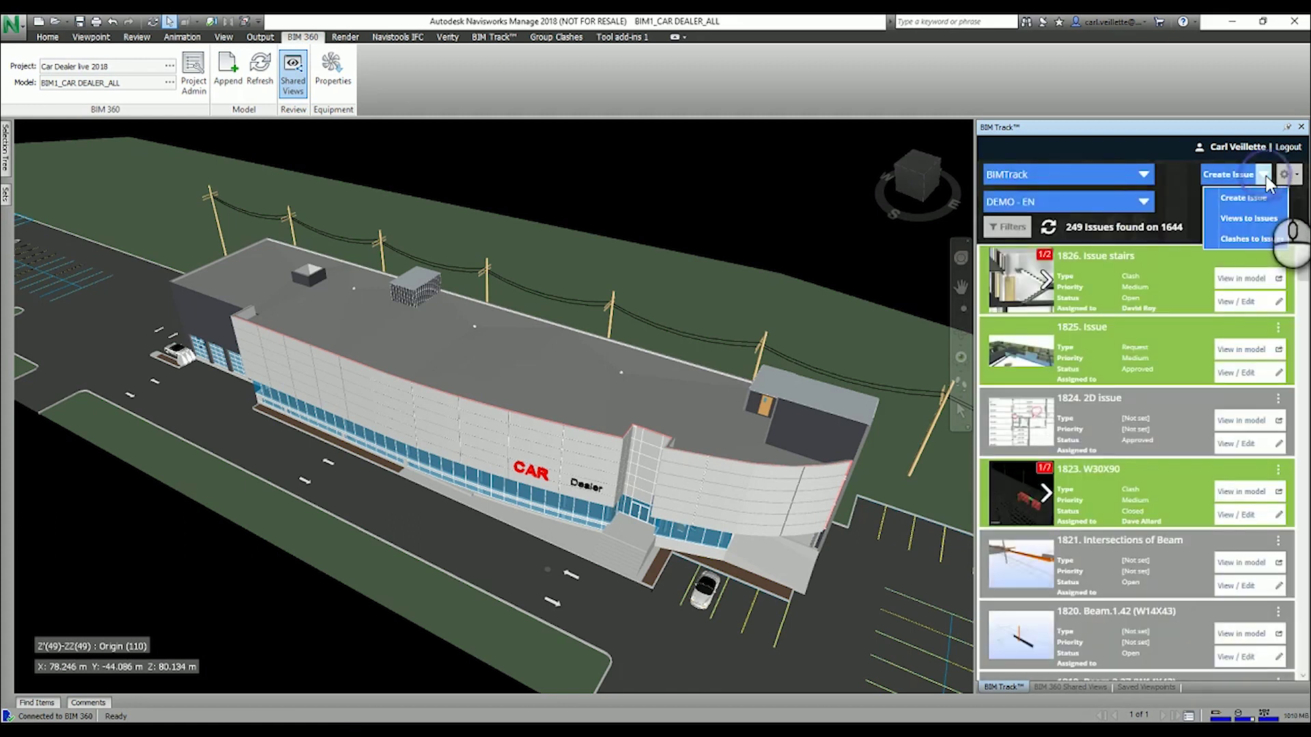
left_click(1246, 239)
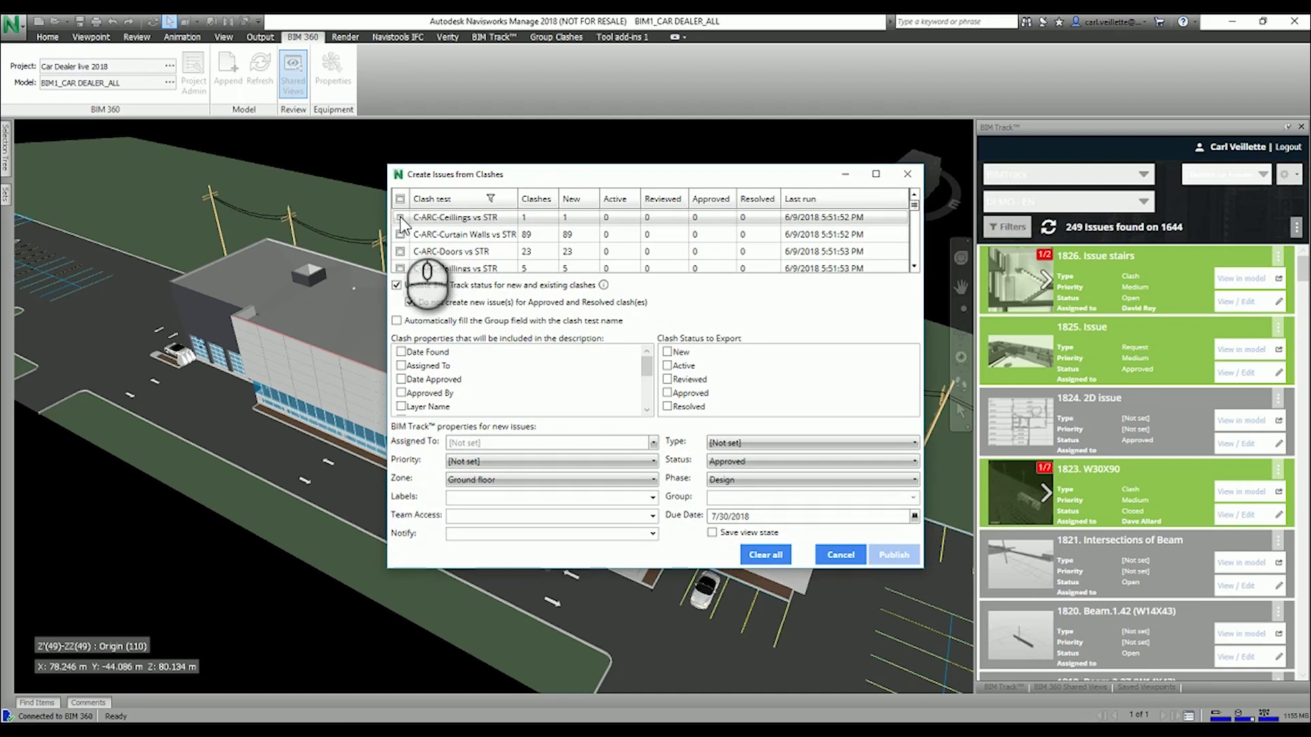
left_click_drag(400, 216, 382, 220)
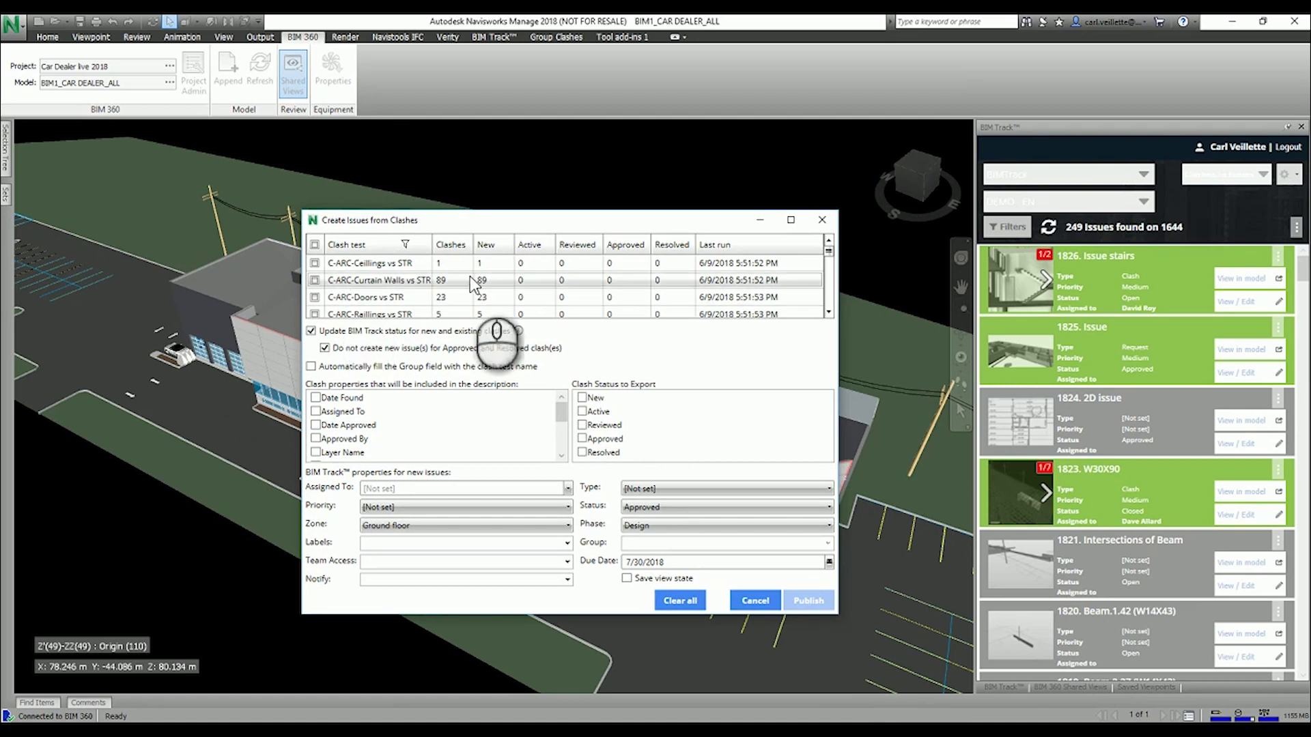
scroll(470, 276, "down", 5)
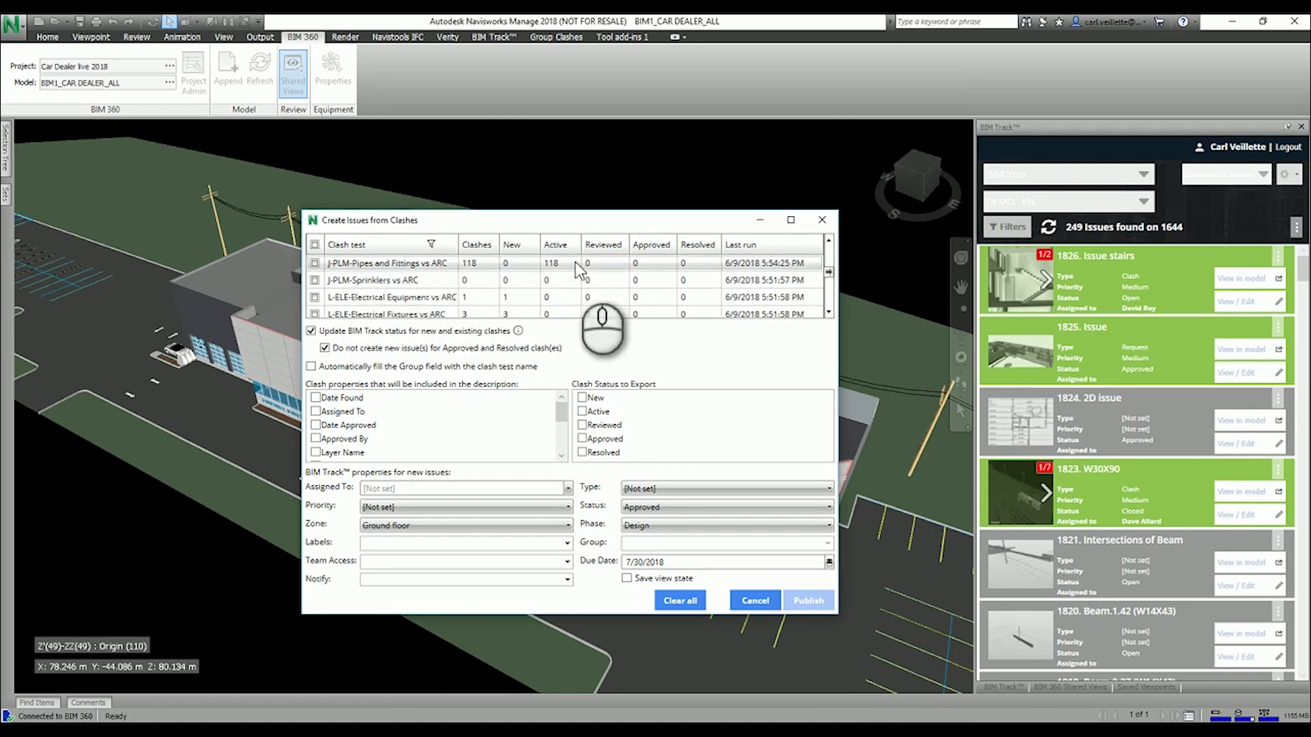
scroll(579, 271, "down", 5)
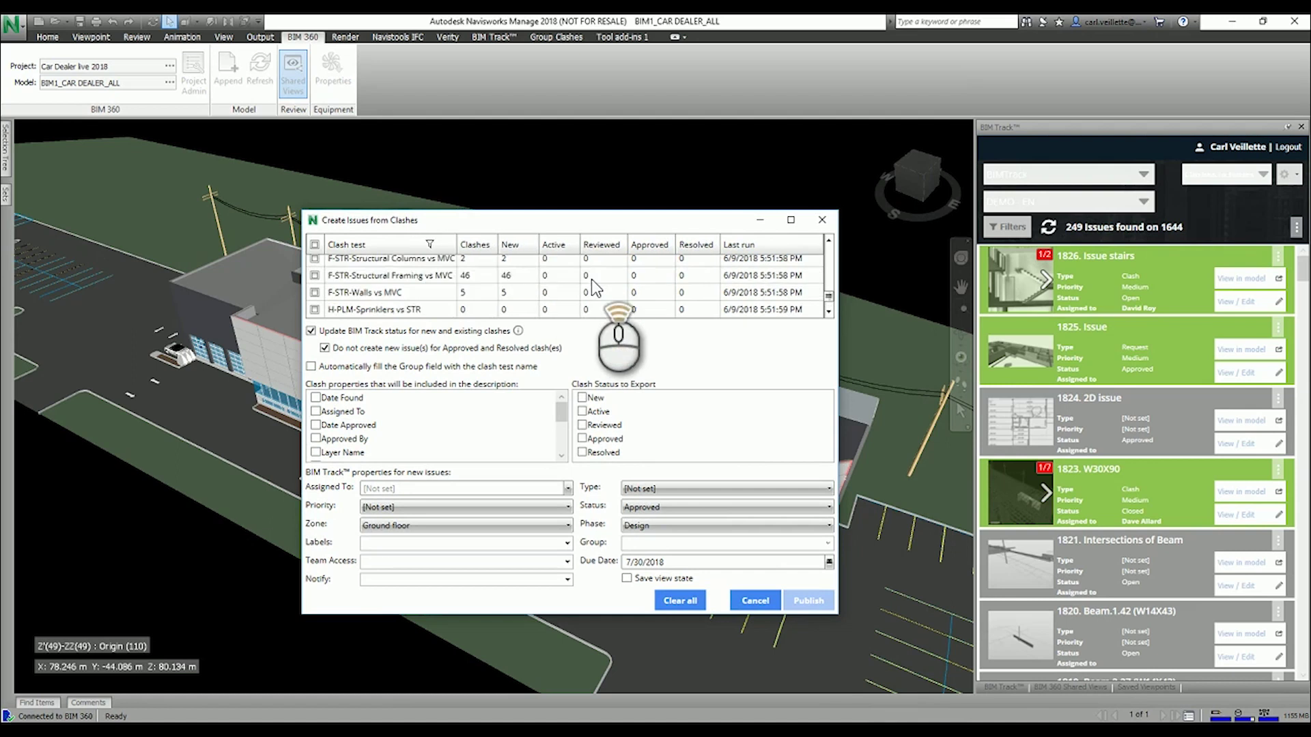
scroll(592, 280, "up", 10)
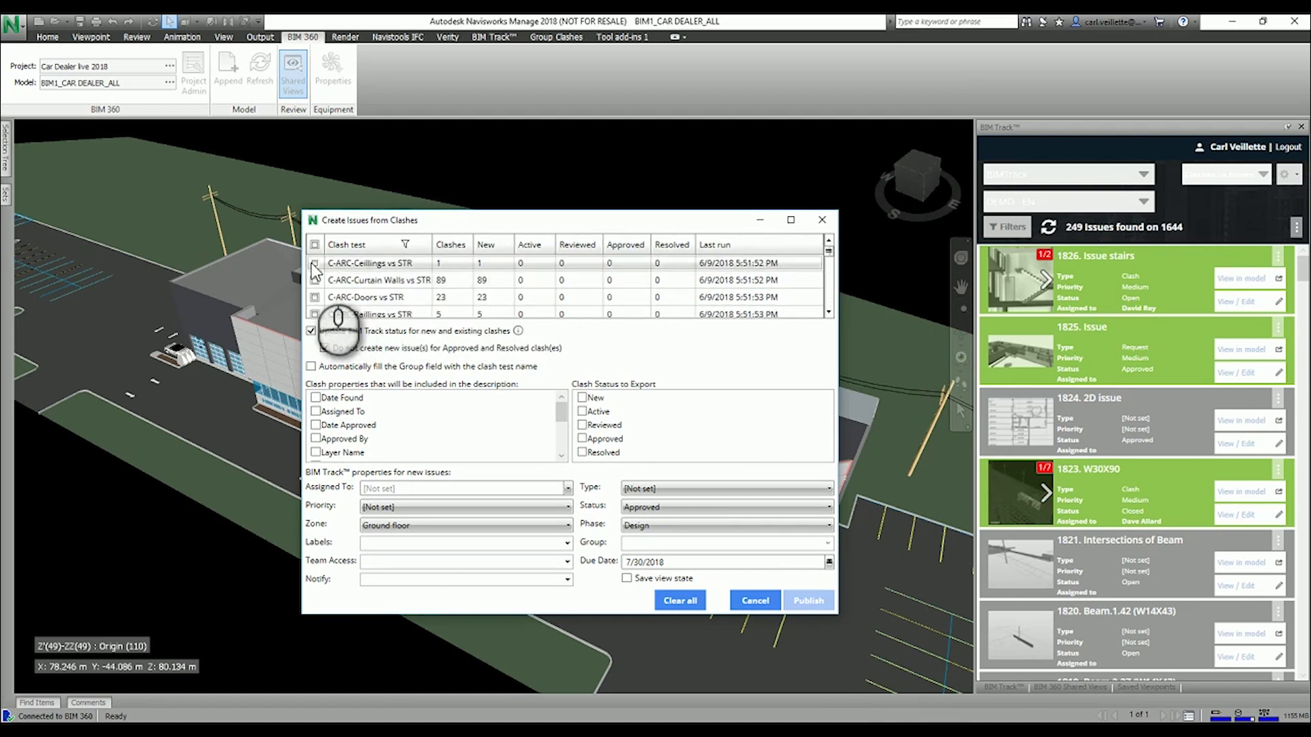
left_click(315, 280)
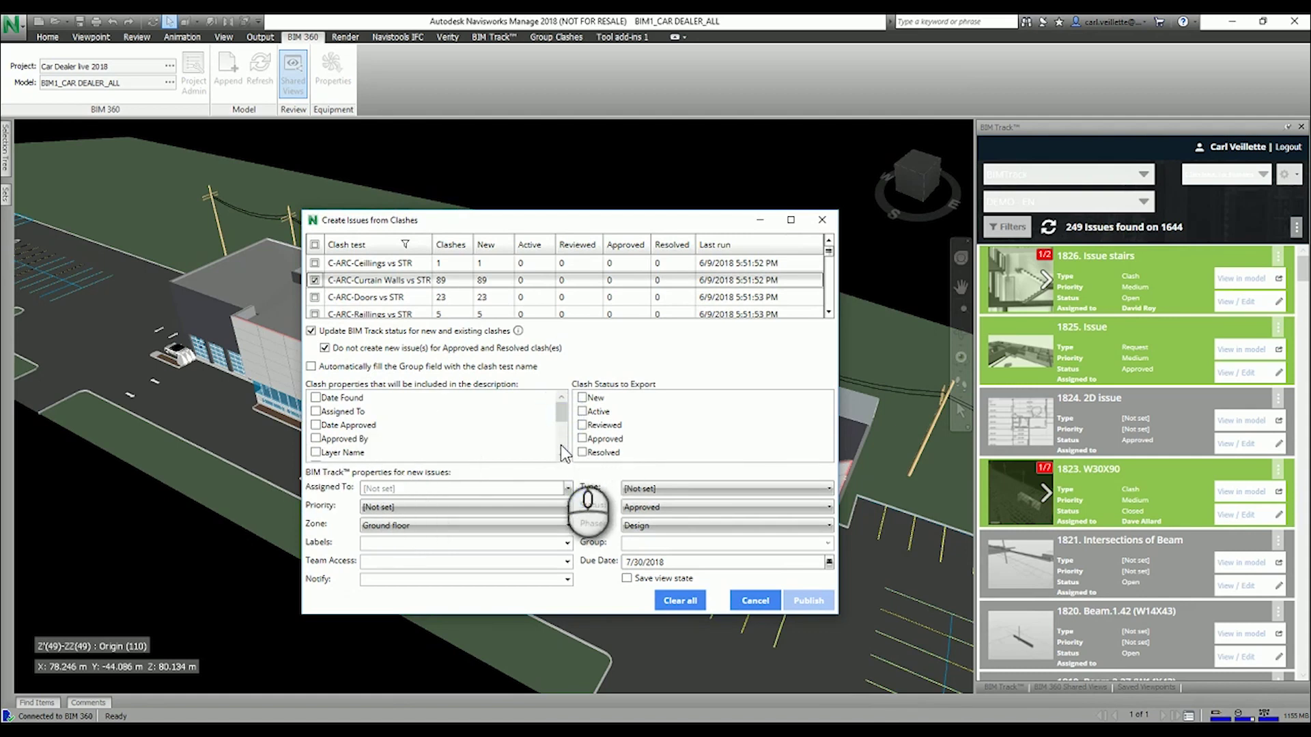
left_click(314, 280)
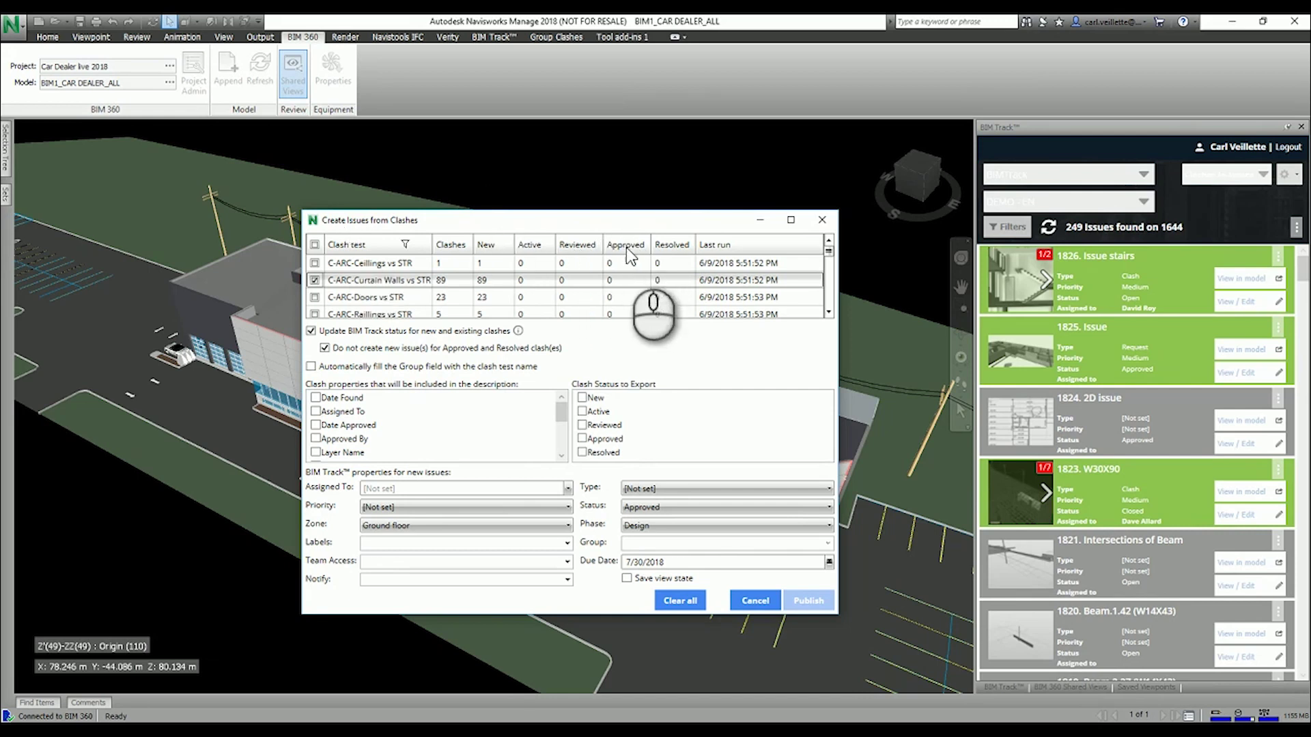
- Look through the clash properties, then cancel the Create Issues from Clashes dialog
scroll(679, 256, "down", 2)
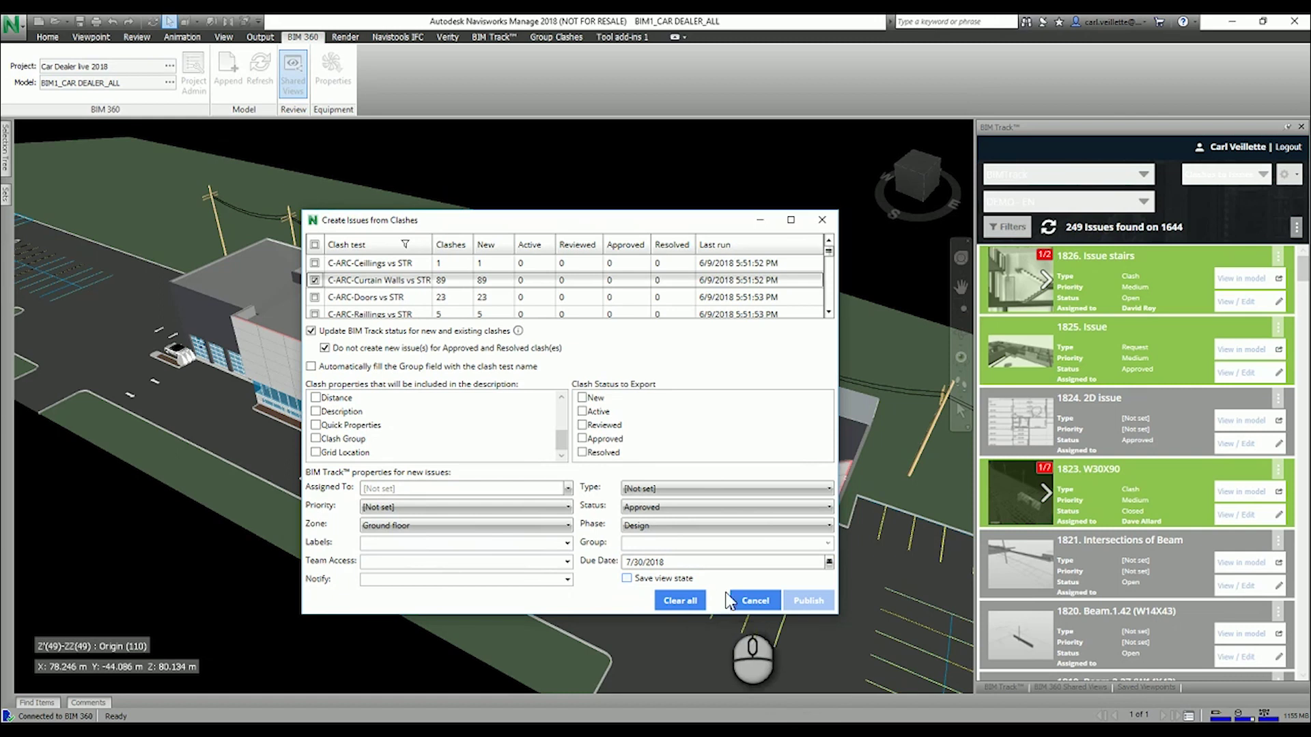
left_click(754, 600)
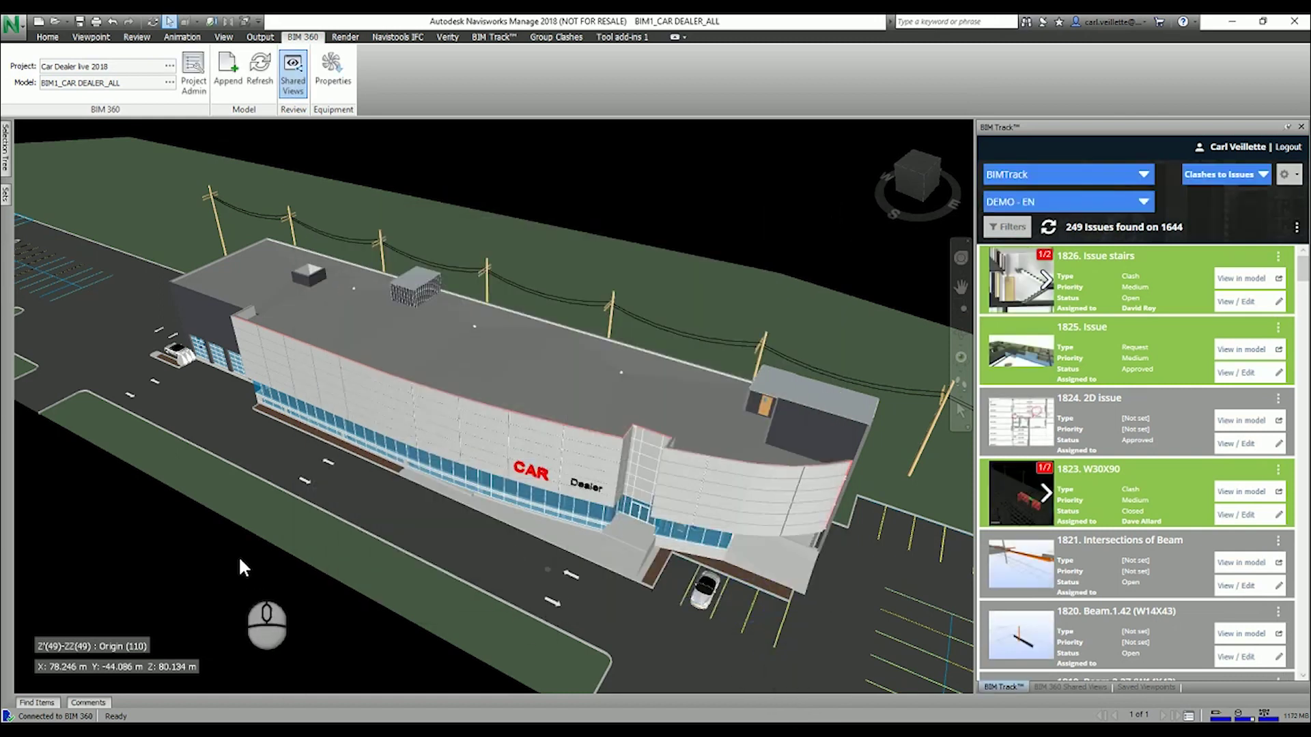
- Switch to Revit and open the Coordination view under 3D Views
left_click(284, 735)
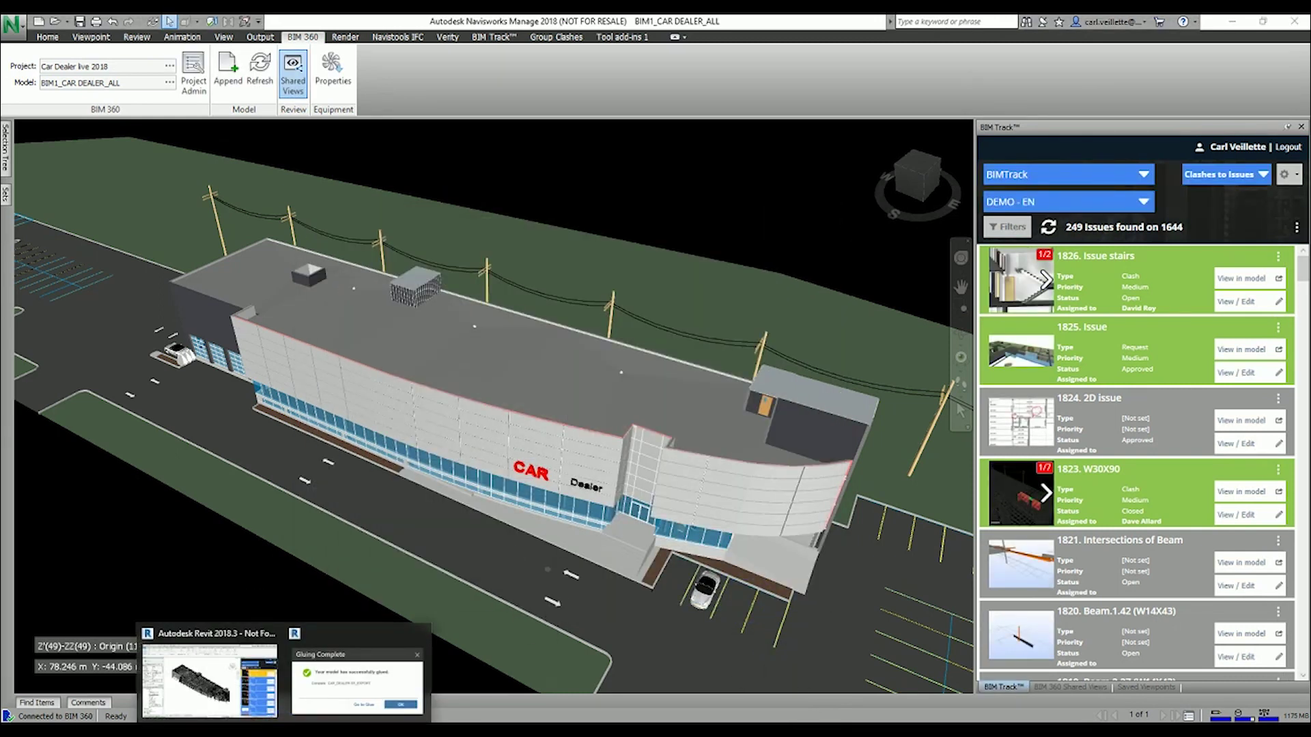
left_click(210, 679)
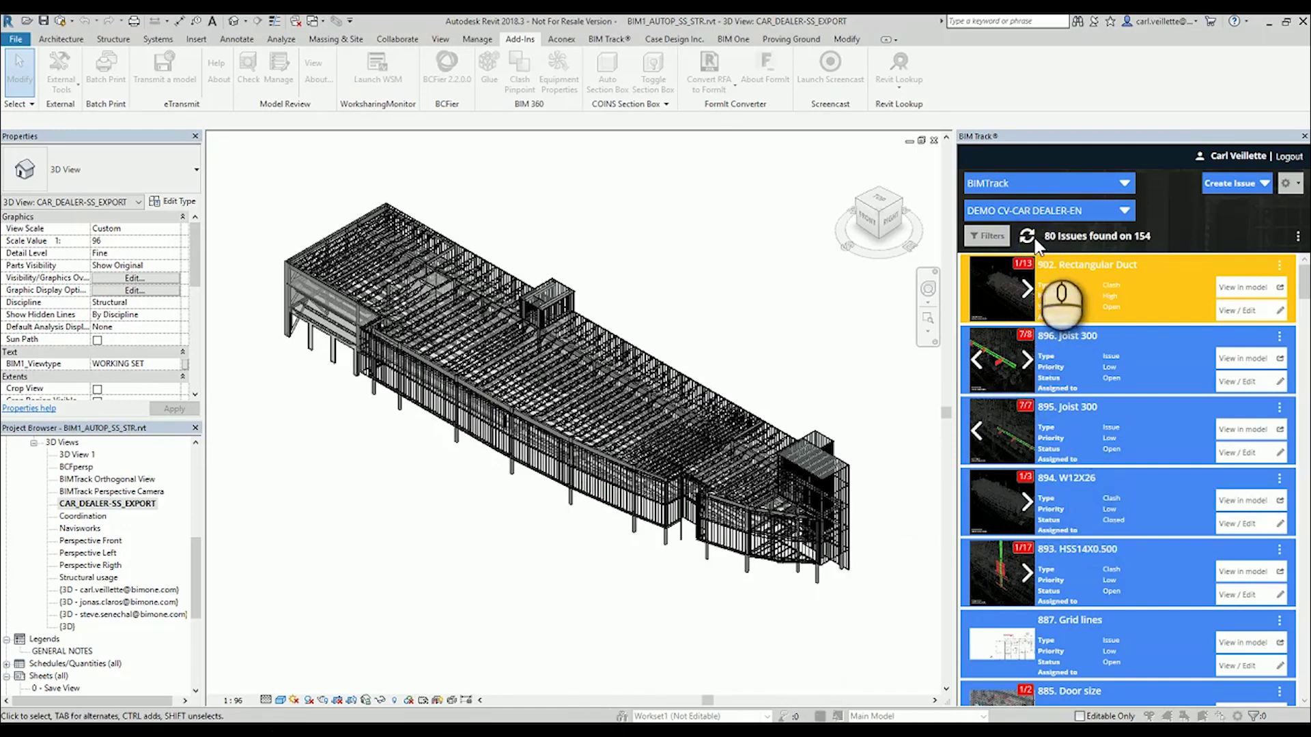
scroll(1049, 406, "down", 2)
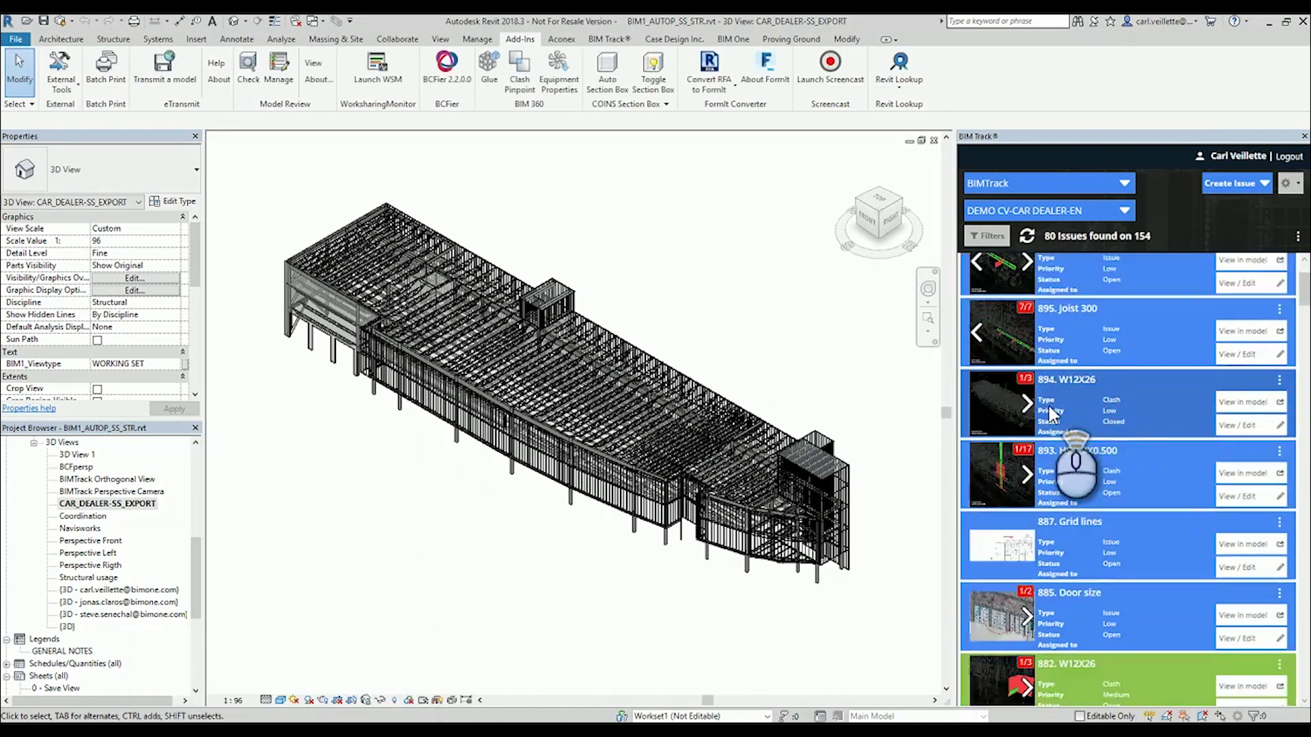
scroll(1049, 405, "up", 2)
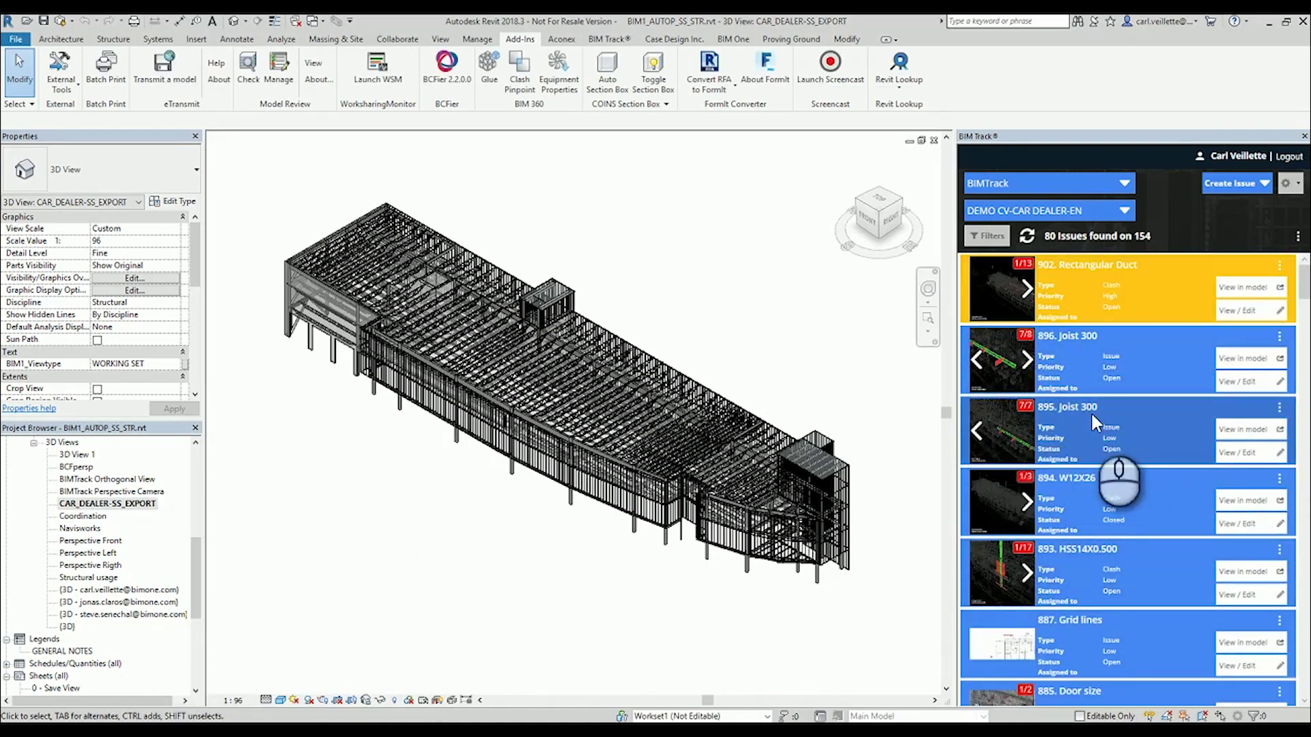
right_click(1077, 429)
left_click(778, 352)
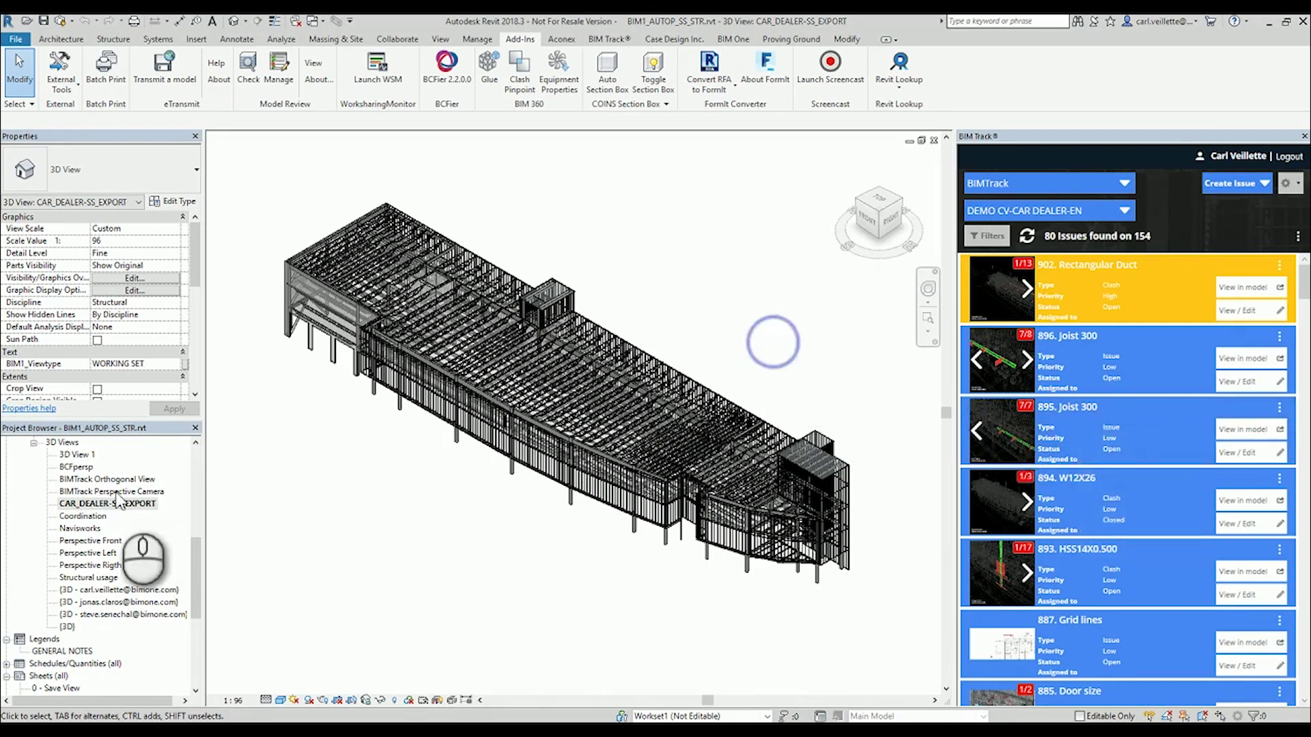
left_click(81, 517)
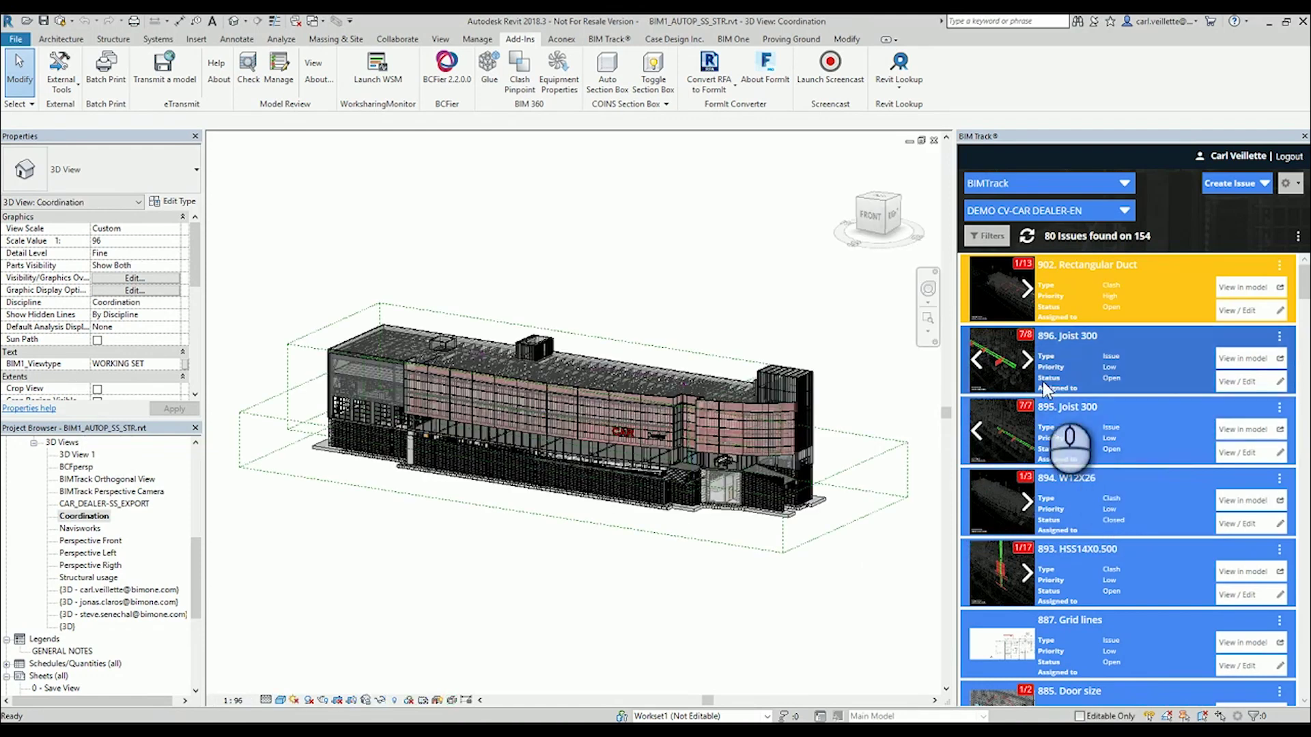
- Show issue 895's clash spheres and crop the view to a section box around them
right_click(1067, 422)
left_click(1118, 454)
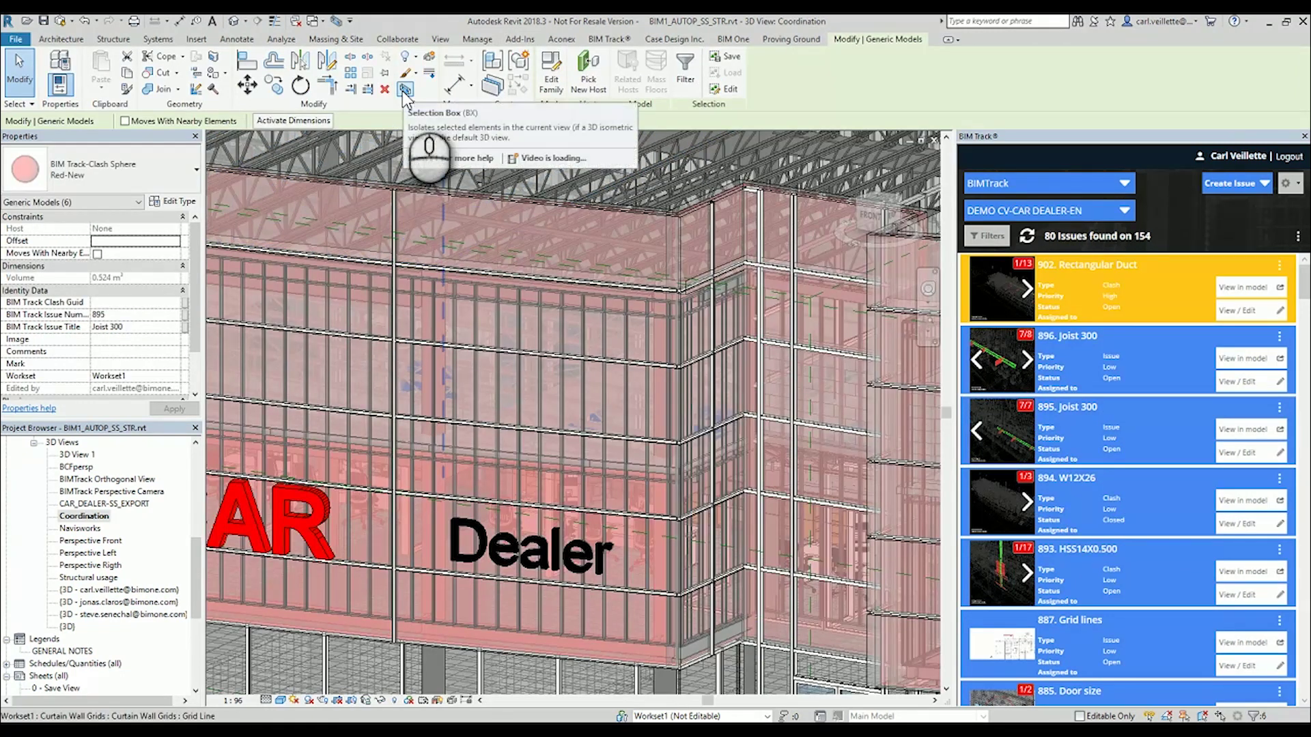
left_click(403, 90)
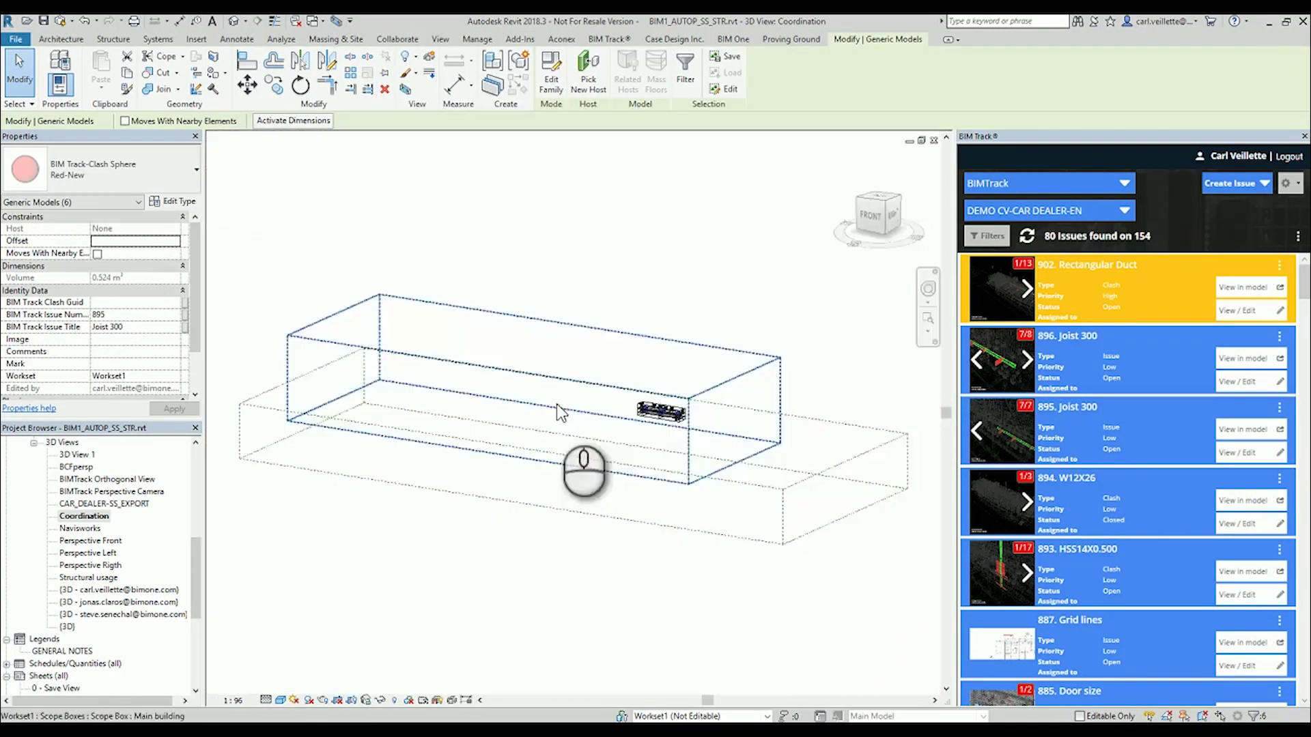
- Deselect the clash spheres and frame the cropped desk from a lower, more frontal angle
scroll(718, 425, "up", 10)
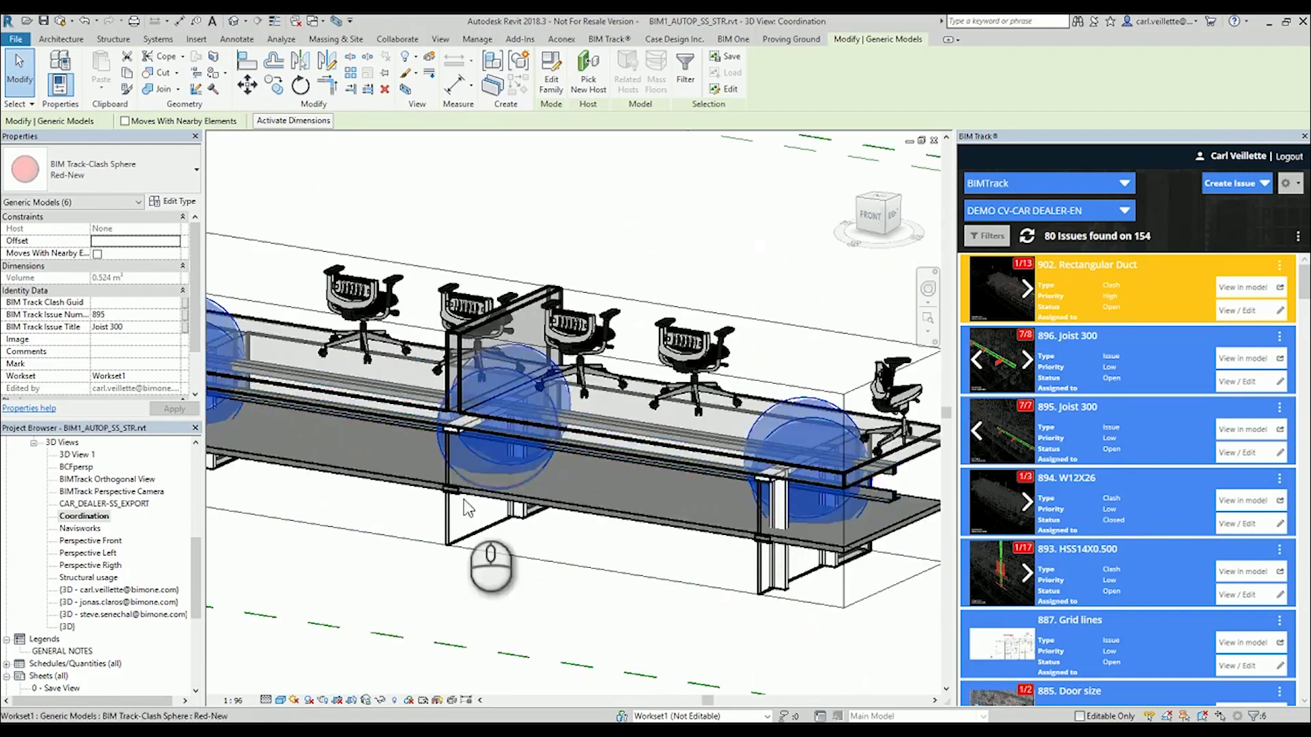
left_click(486, 594)
scroll(522, 525, "down", 5)
middle_click_drag(555, 350, 679, 594)
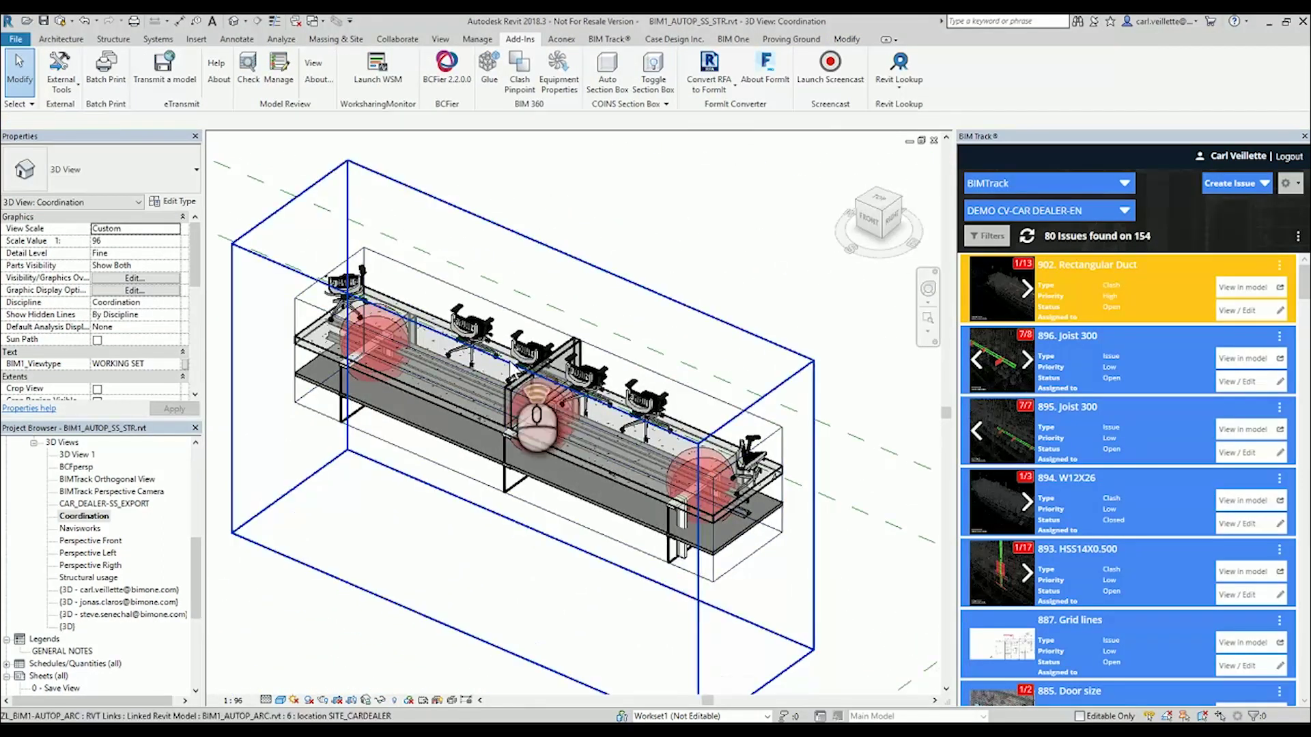
scroll(554, 425, "up", 3)
scroll(555, 416, "down", 3)
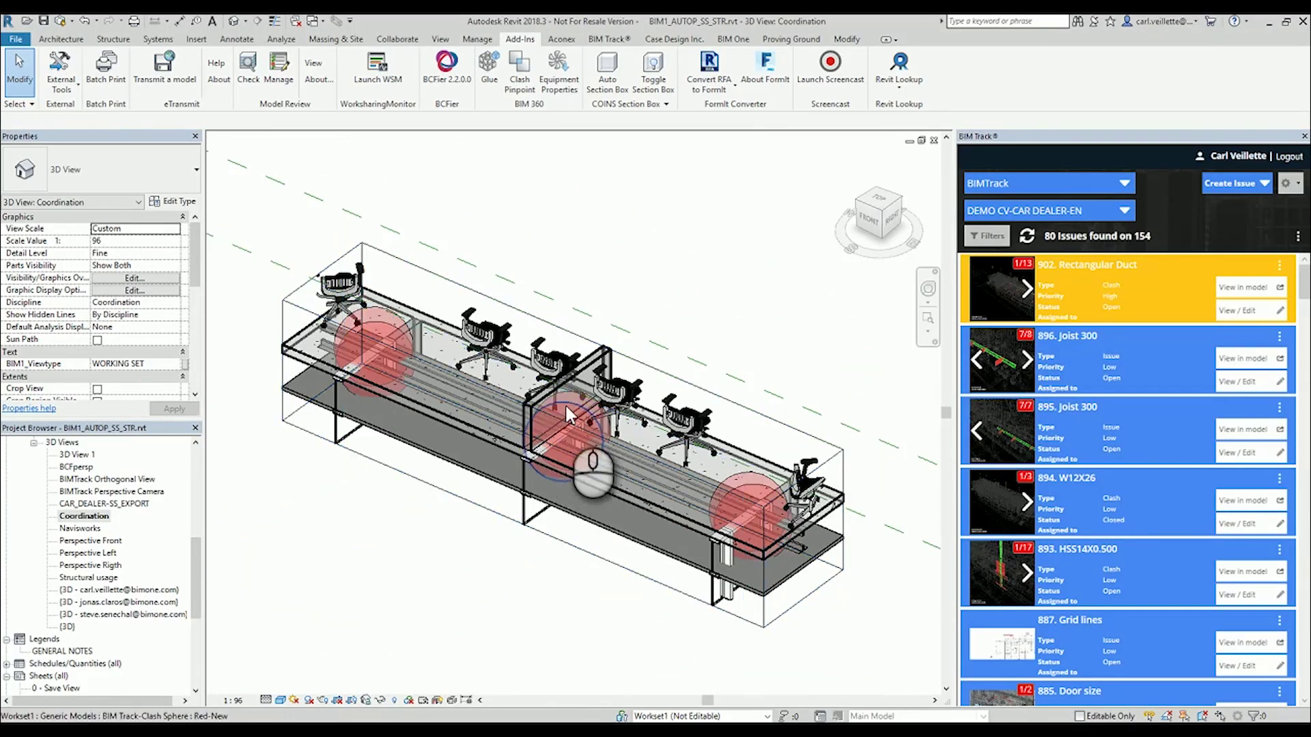
middle_click_drag(541, 504, 577, 402, "shift")
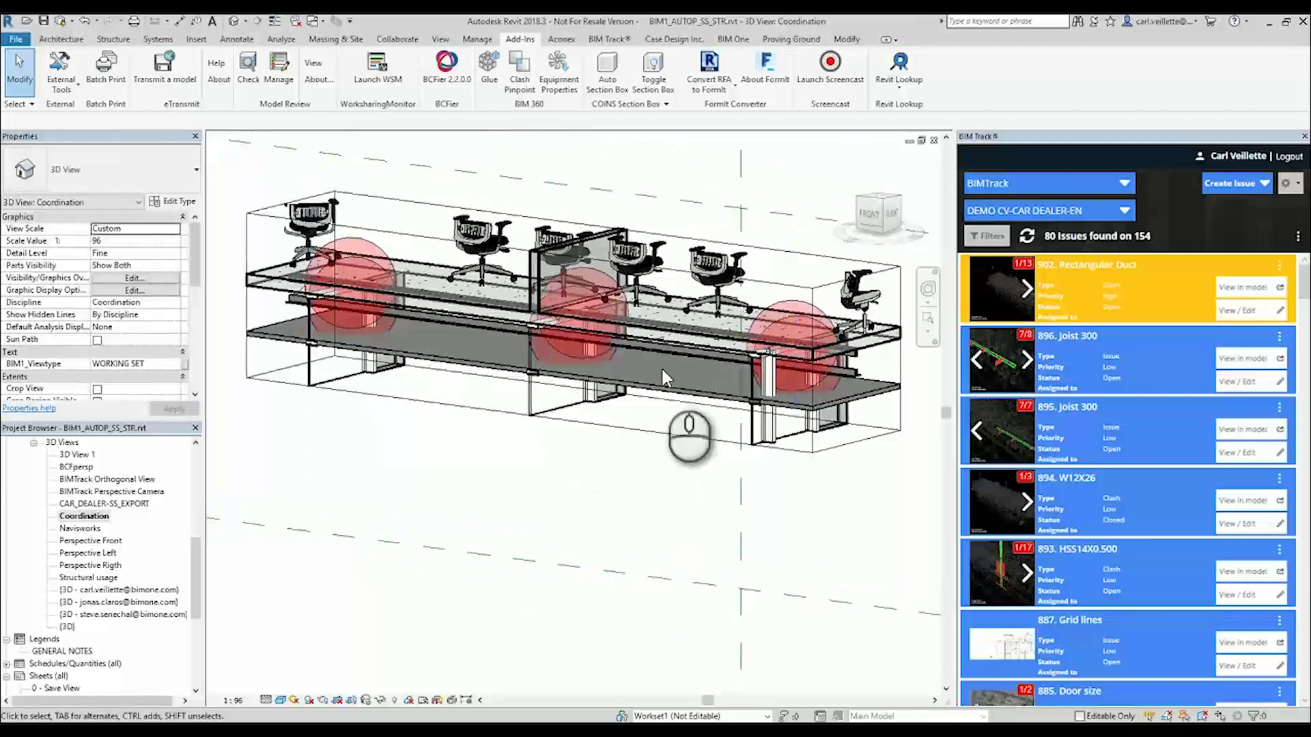
- Hide issue 895's clash spheres and isolate the elements involved in the issue
right_click(1062, 436)
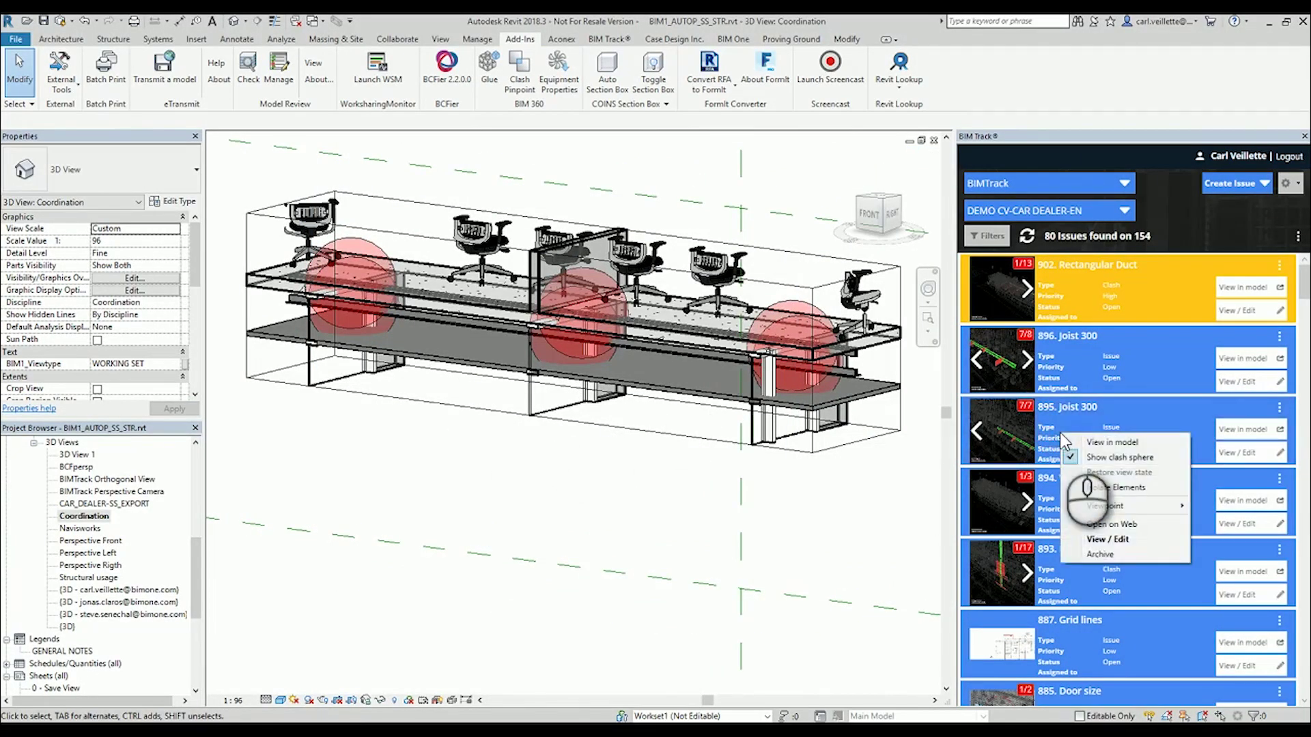
left_click(1084, 456)
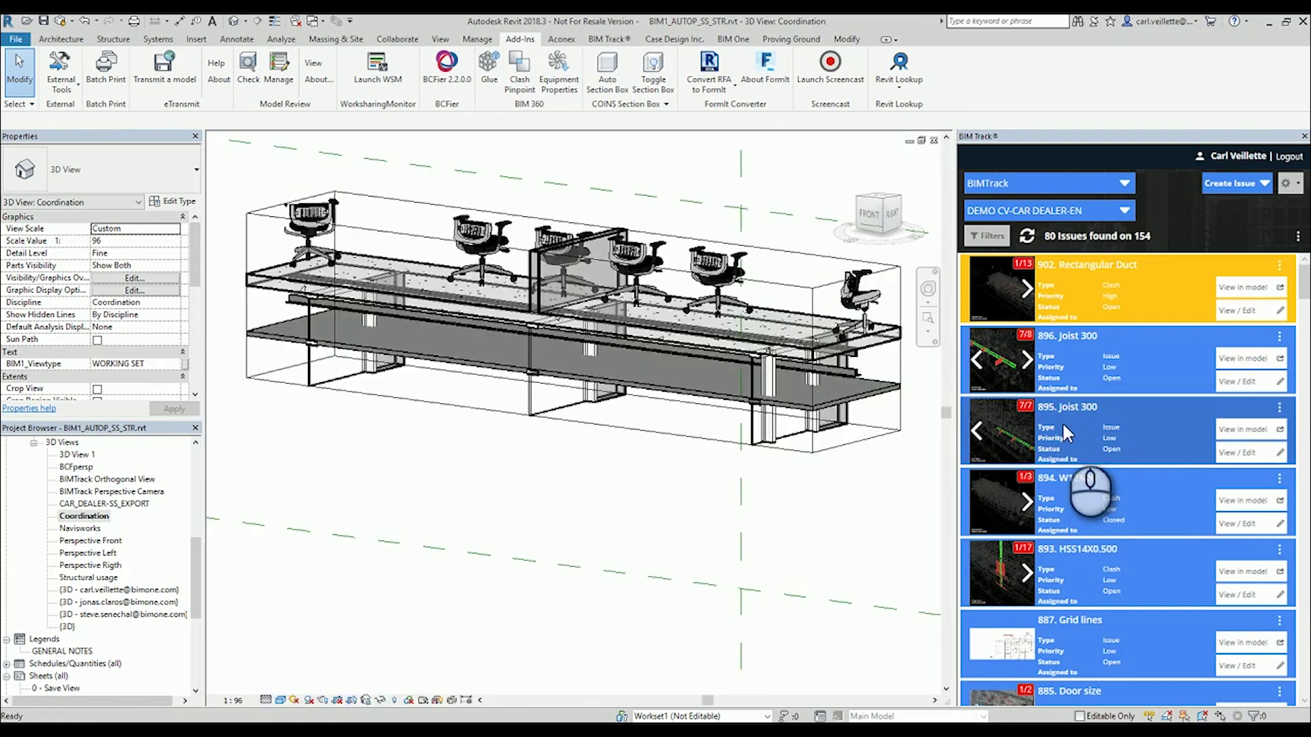
right_click(1063, 426)
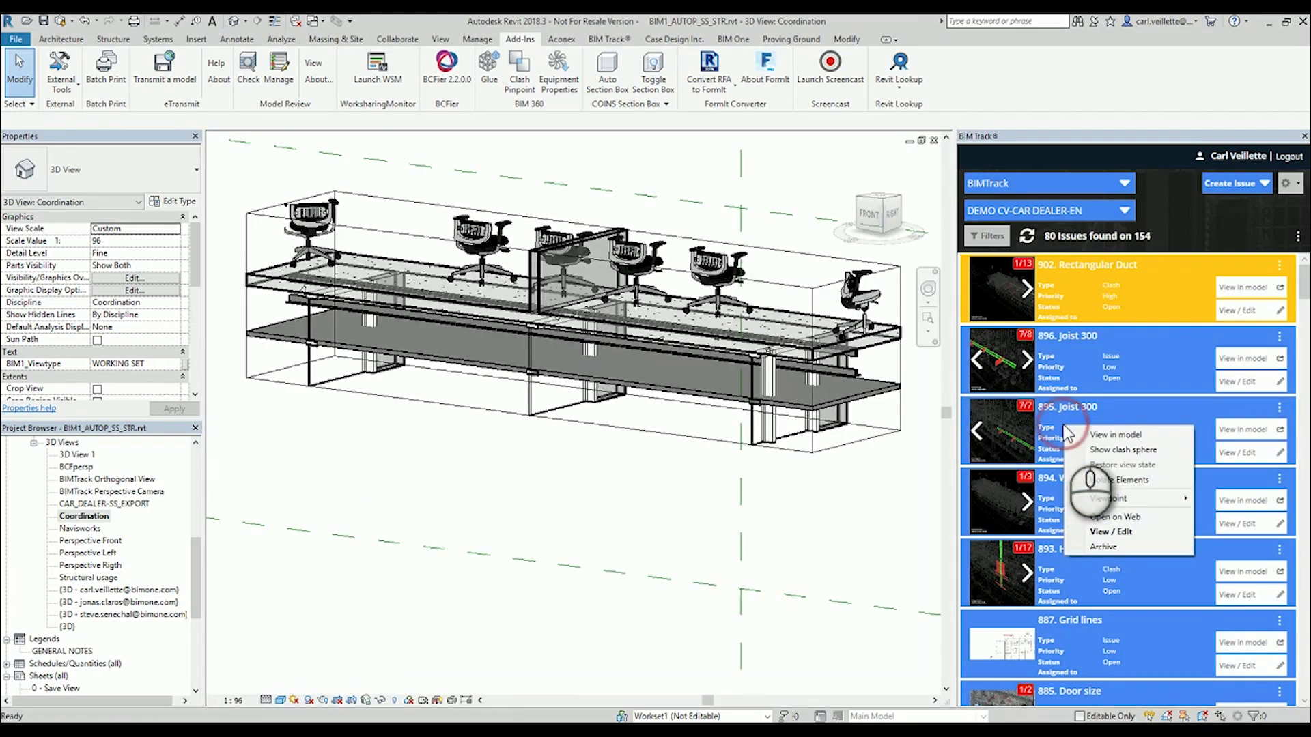
left_click(1095, 480)
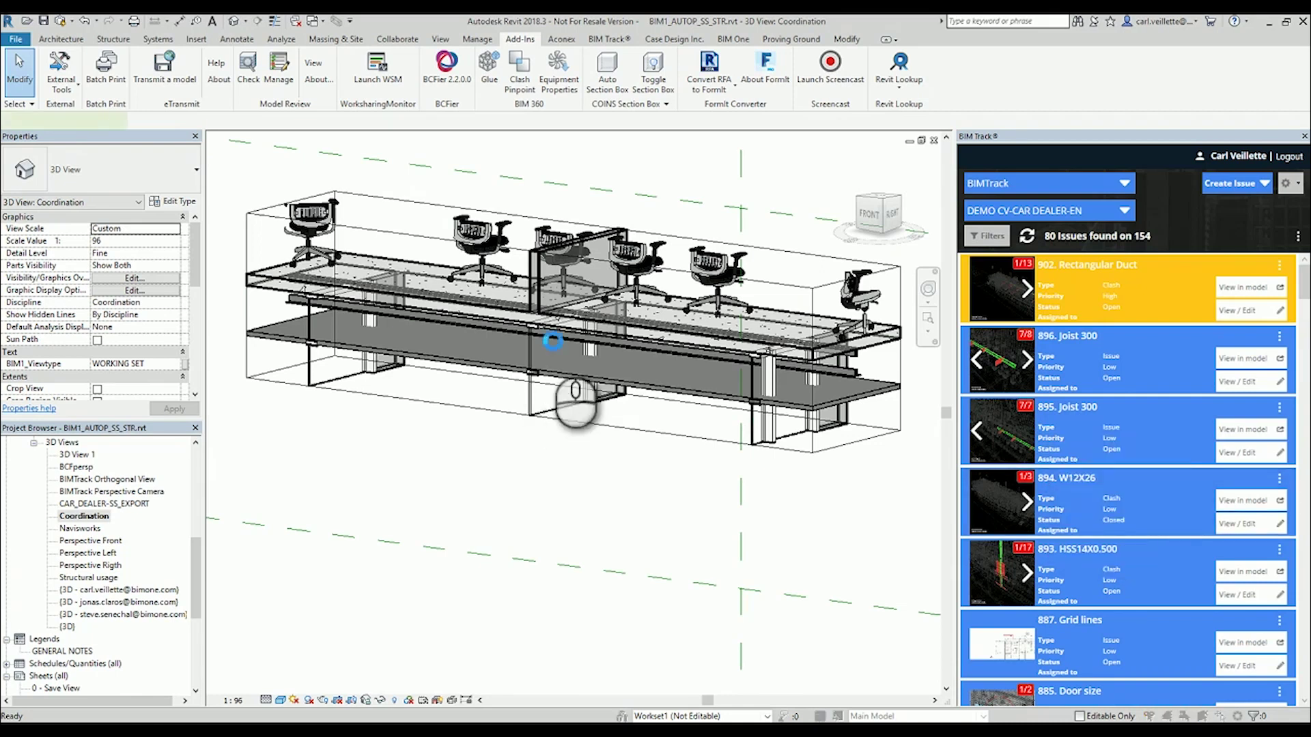
- Select the isolated Joist 300 and crop the view to a section box around it
left_click(747, 425)
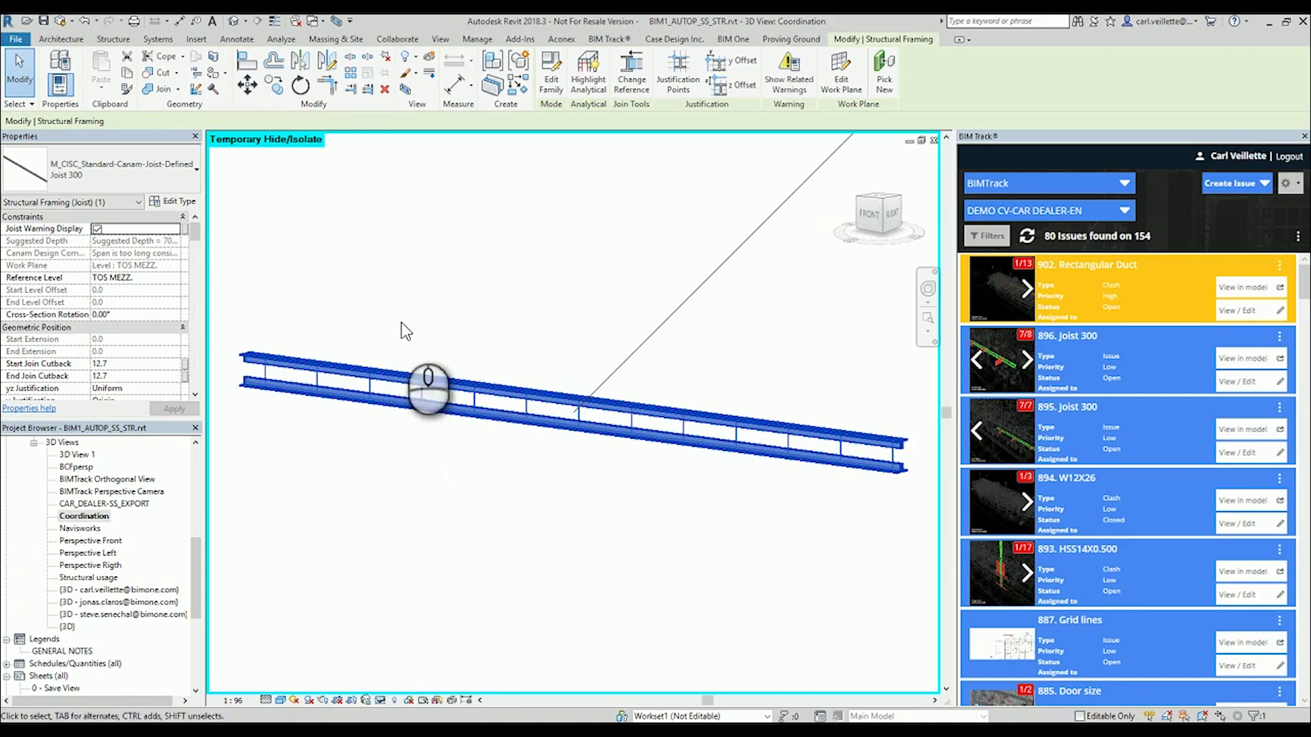
left_click(512, 342)
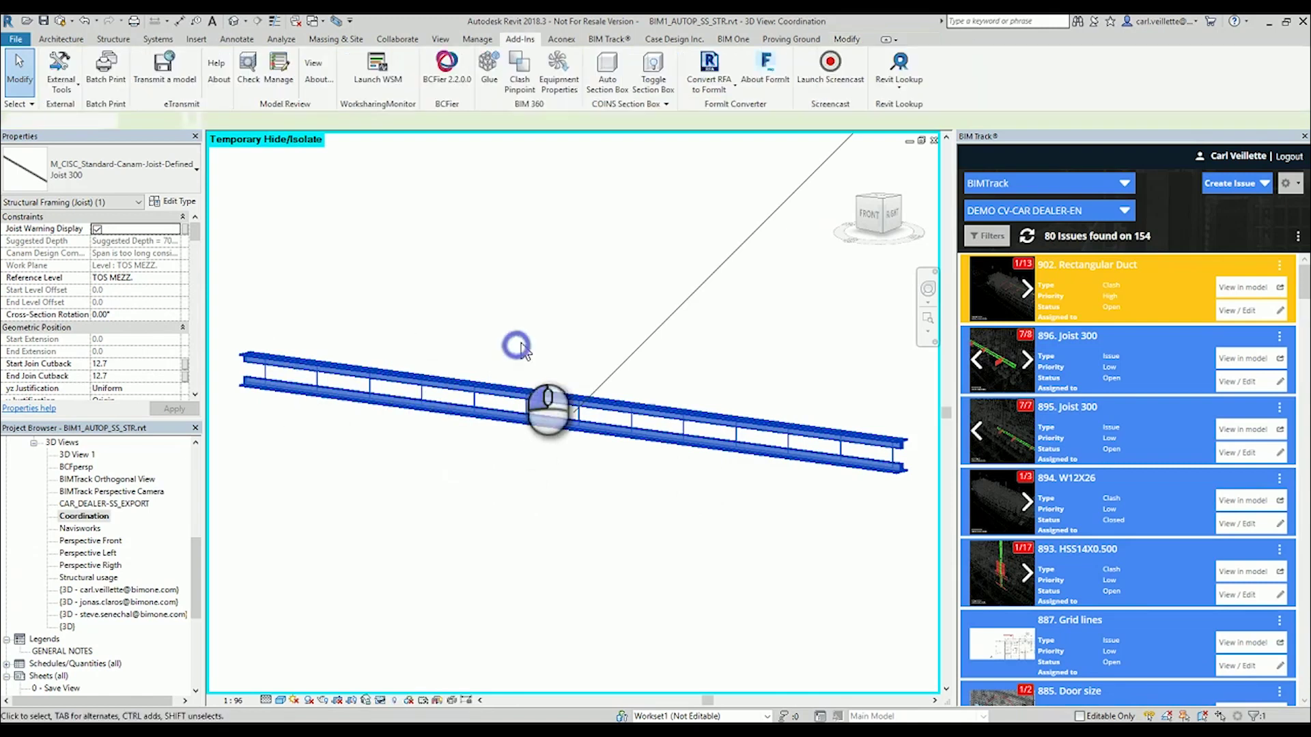
left_click(603, 441)
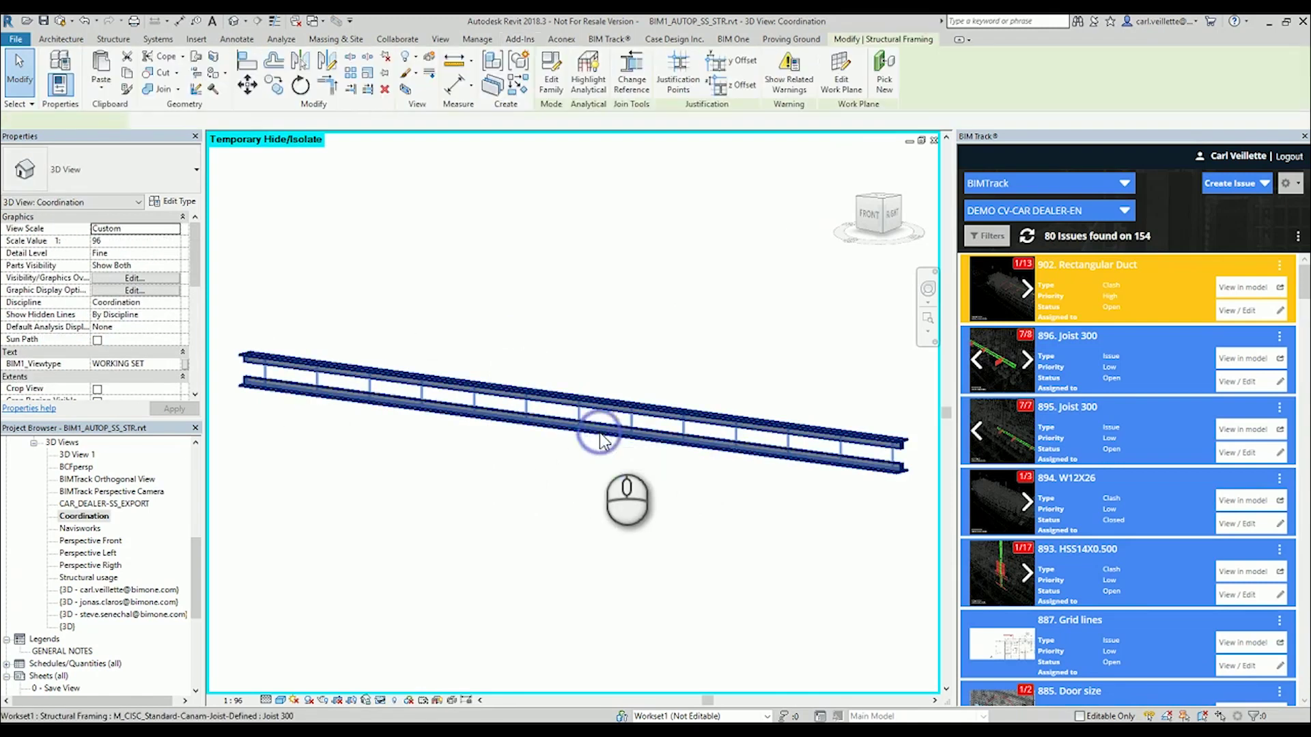
left_click(406, 89)
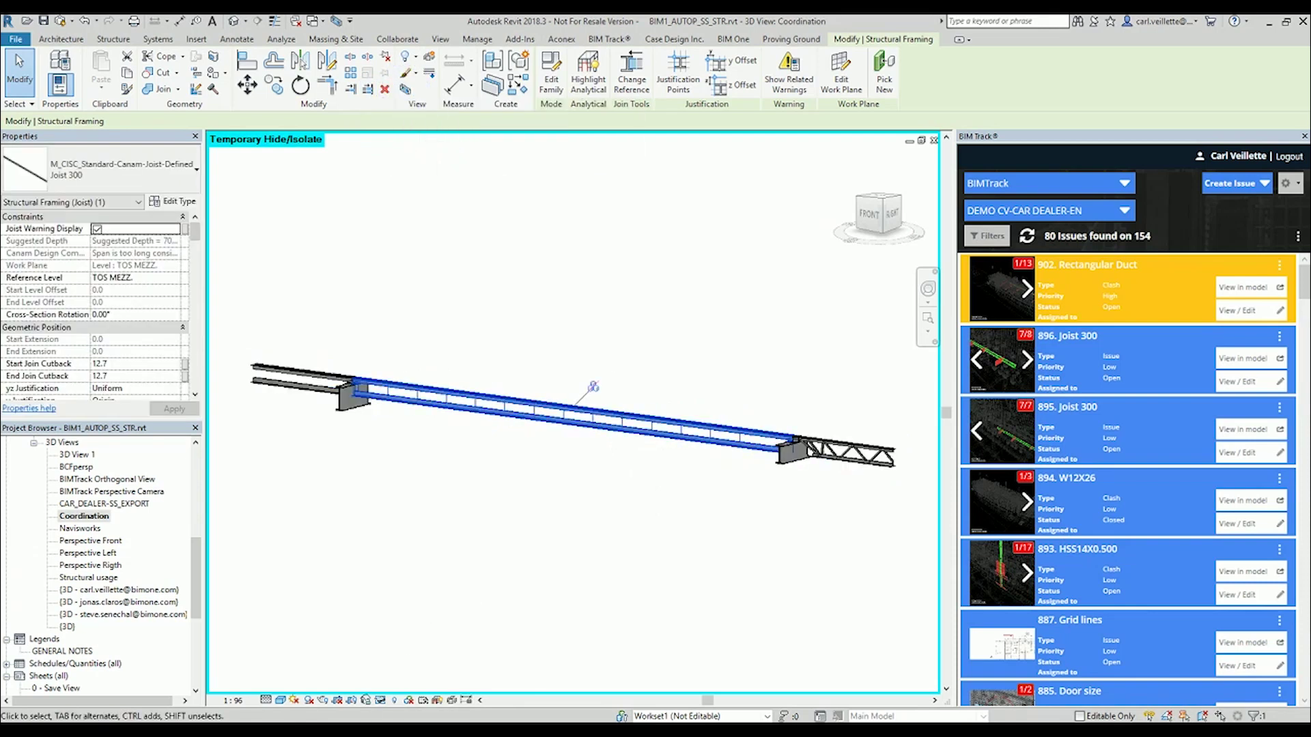
- Reset Temporary Hide/Isolate so the full model shows inside the section box
left_click(378, 700)
left_click(410, 682)
left_click(412, 379)
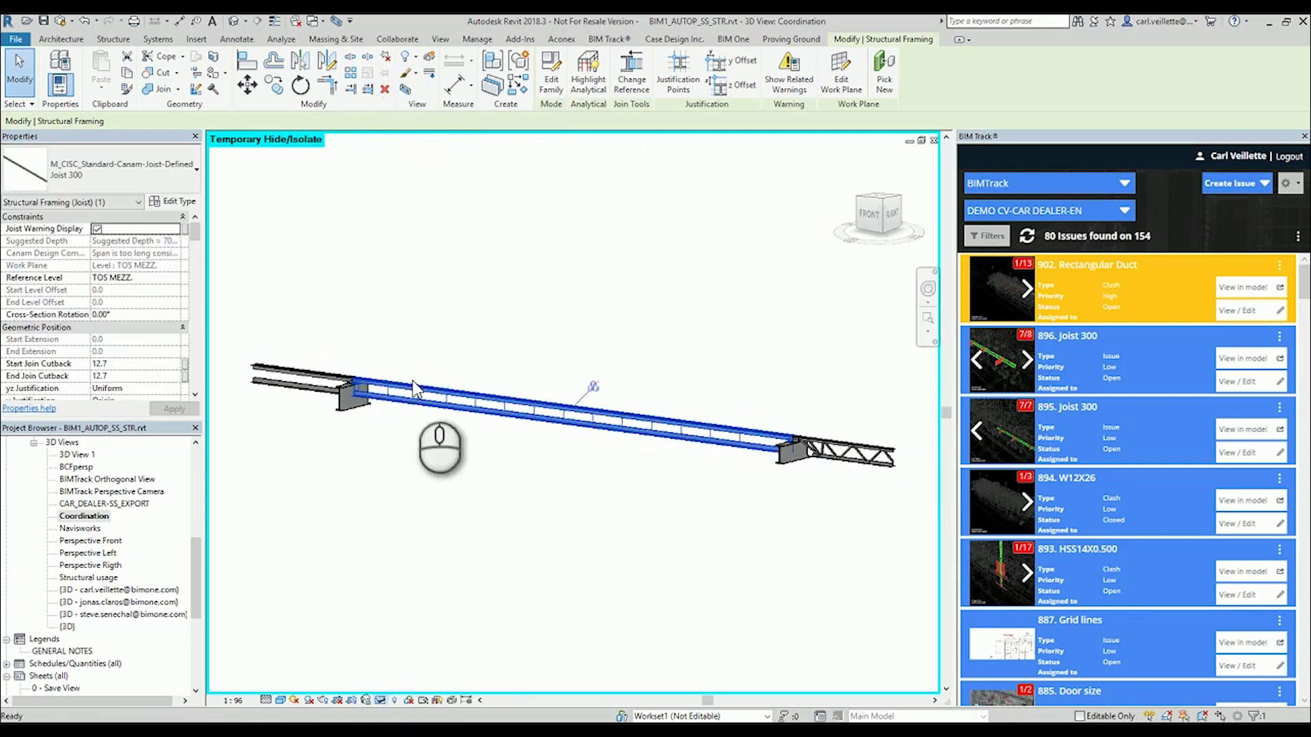
scroll(423, 471, "up", 3)
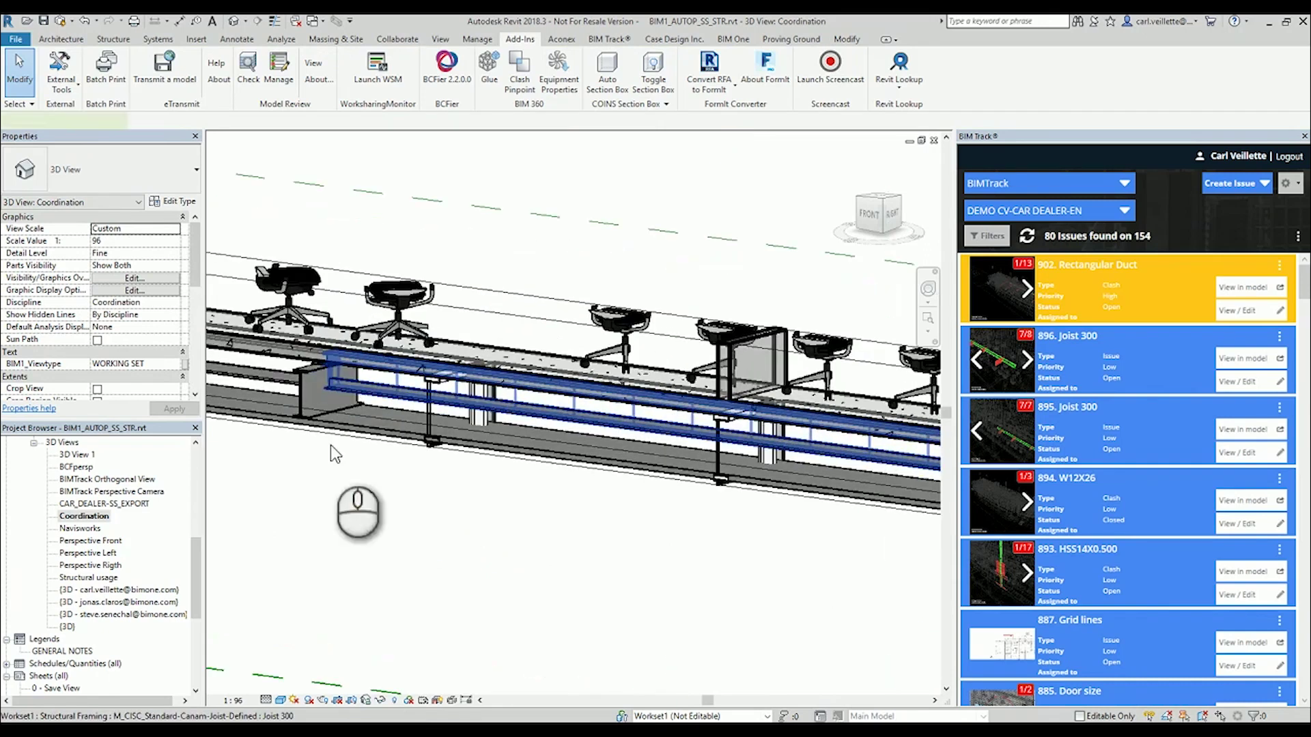
- Select Joist 300 in the full model and orbit around the cropped row of desks
left_click(379, 482)
middle_click_drag(401, 478, 481, 423)
scroll(509, 445, "up", 5)
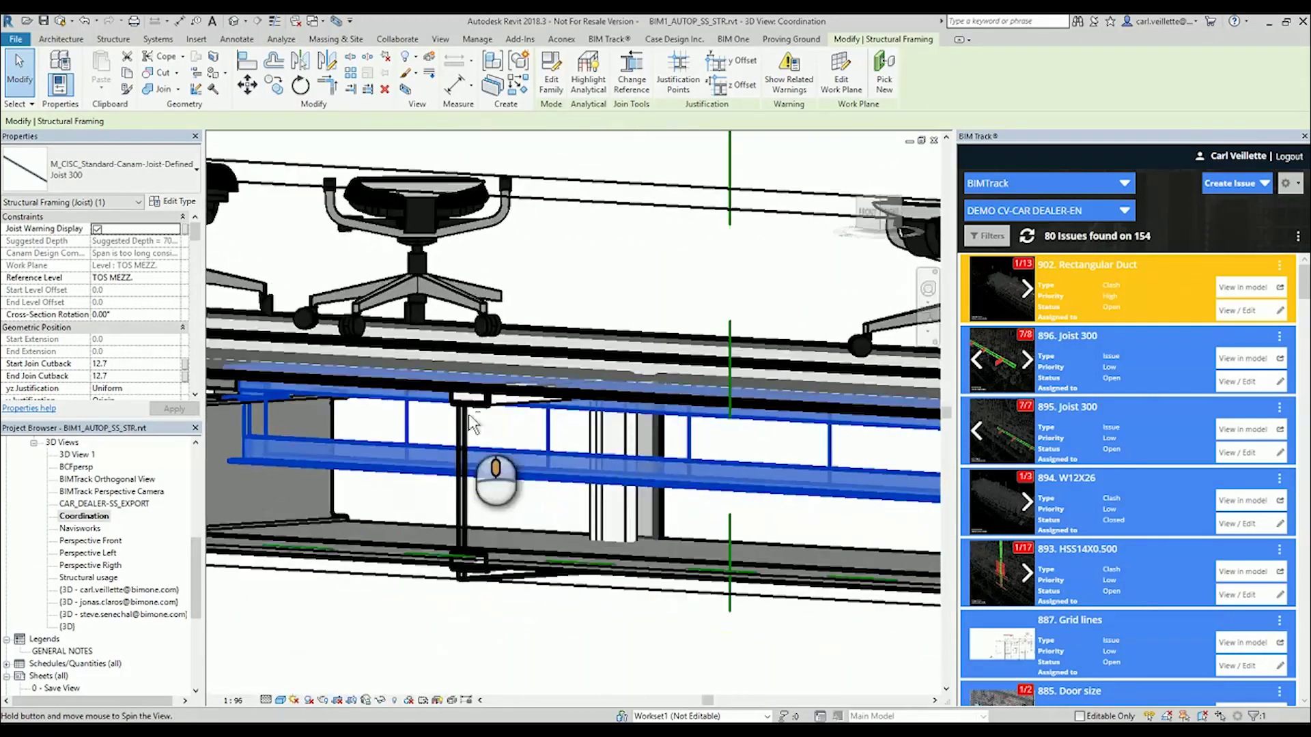
scroll(466, 469, "up", 2)
scroll(464, 512, "down", 3)
left_click(454, 556)
scroll(632, 380, "down", 4)
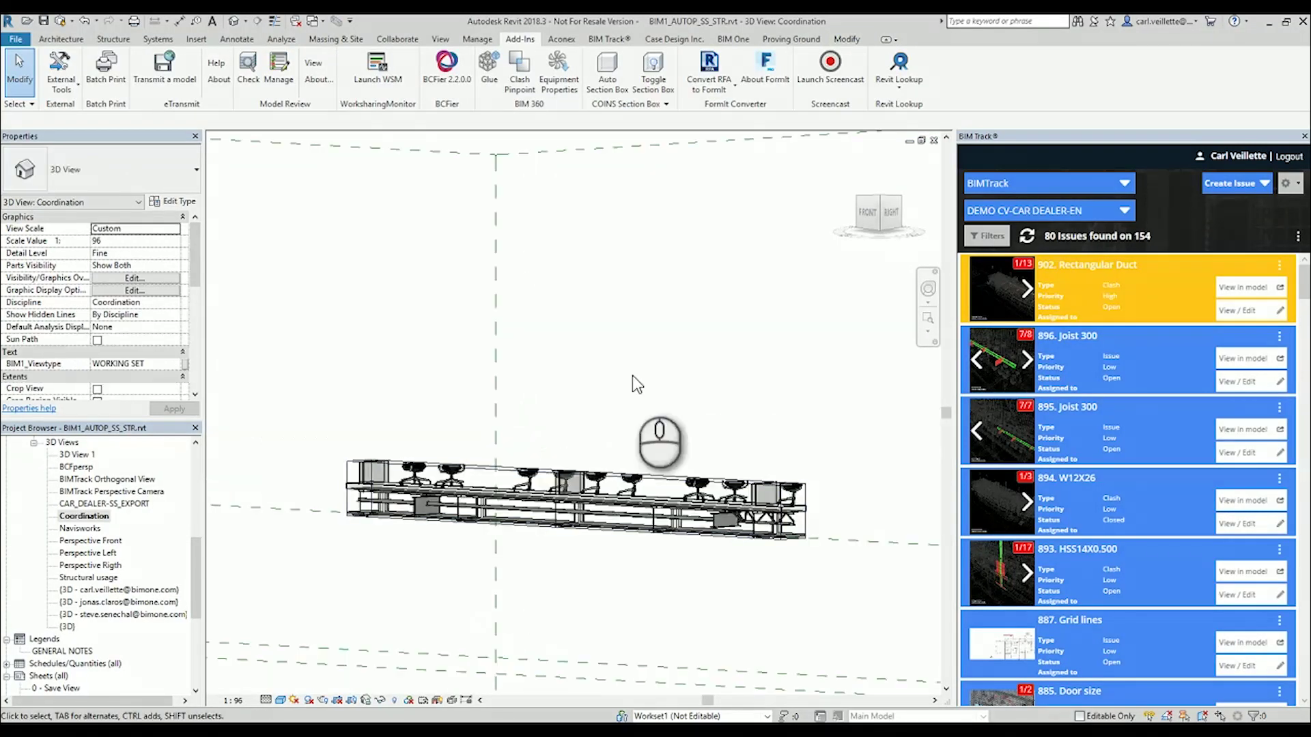
middle_click_drag(632, 375, 632, 497, "shift")
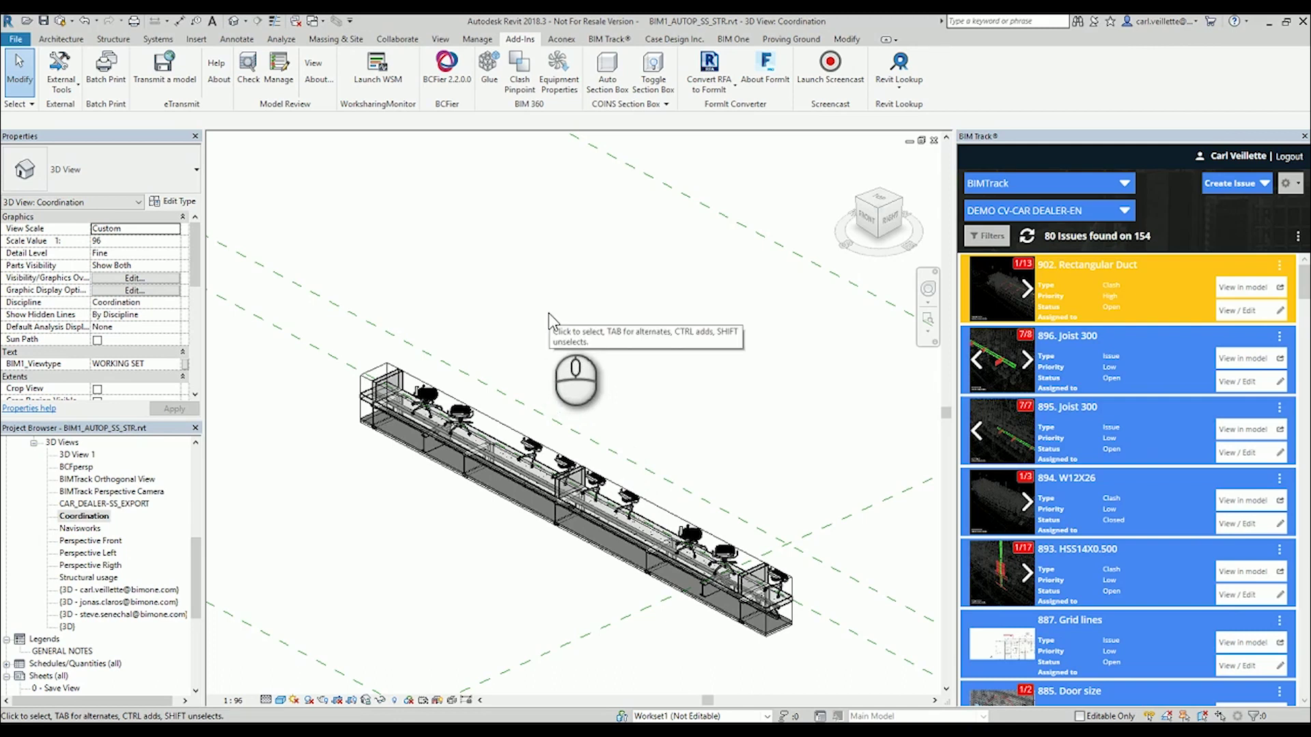
scroll(581, 613, "up", 2)
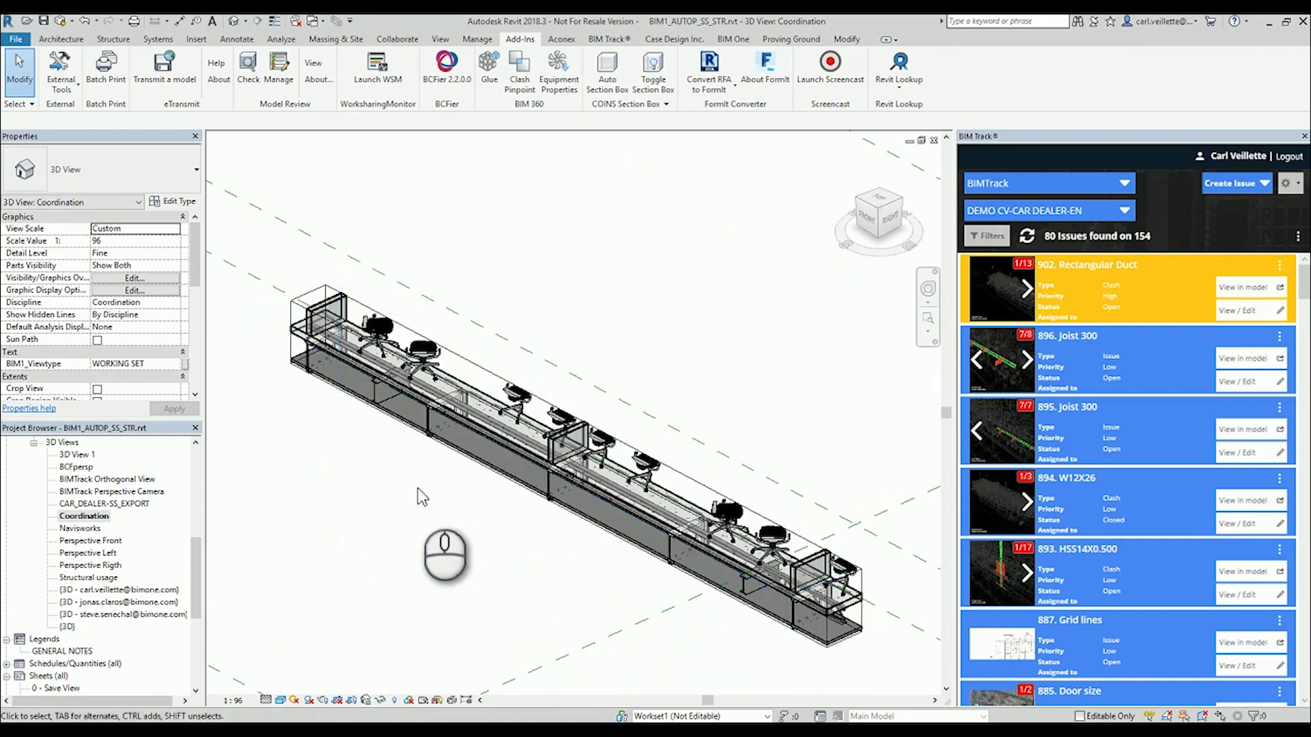
scroll(367, 444, "down", 2)
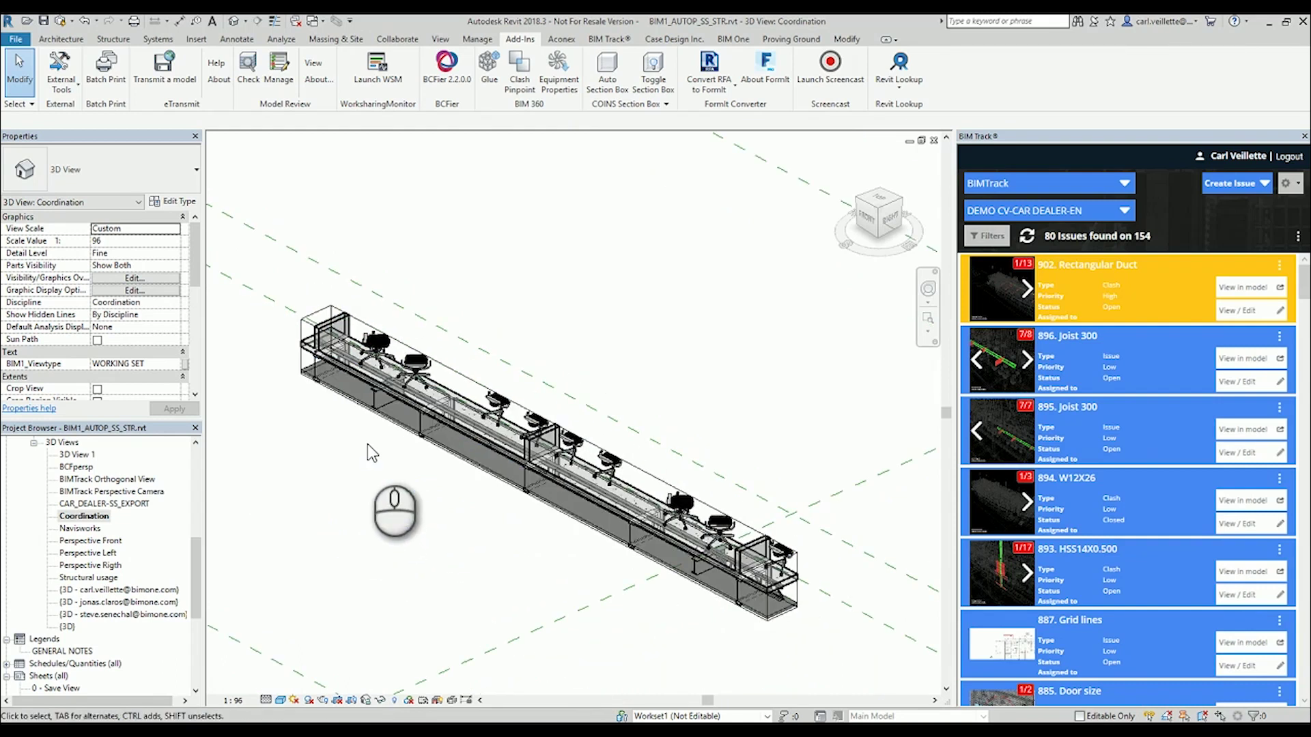